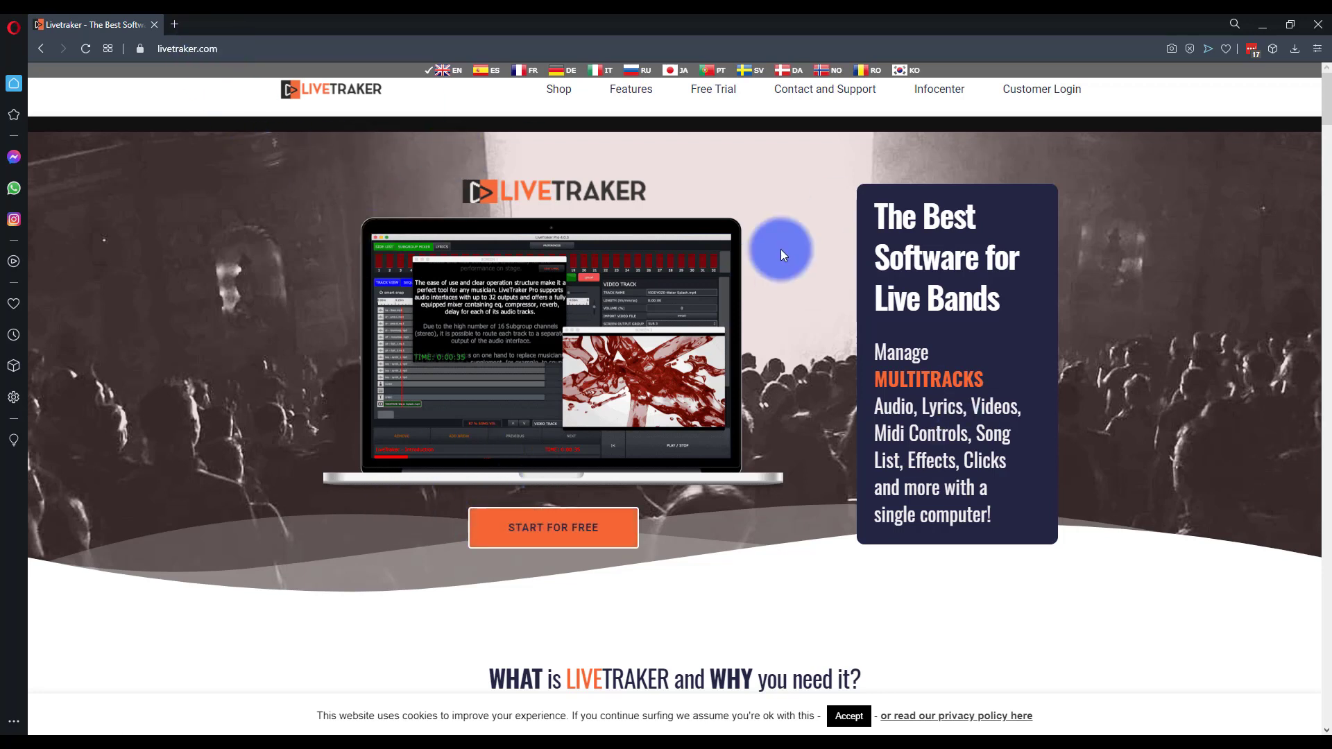
View the free trial signup page and its trial limitations, then close it
left_click(598, 532)
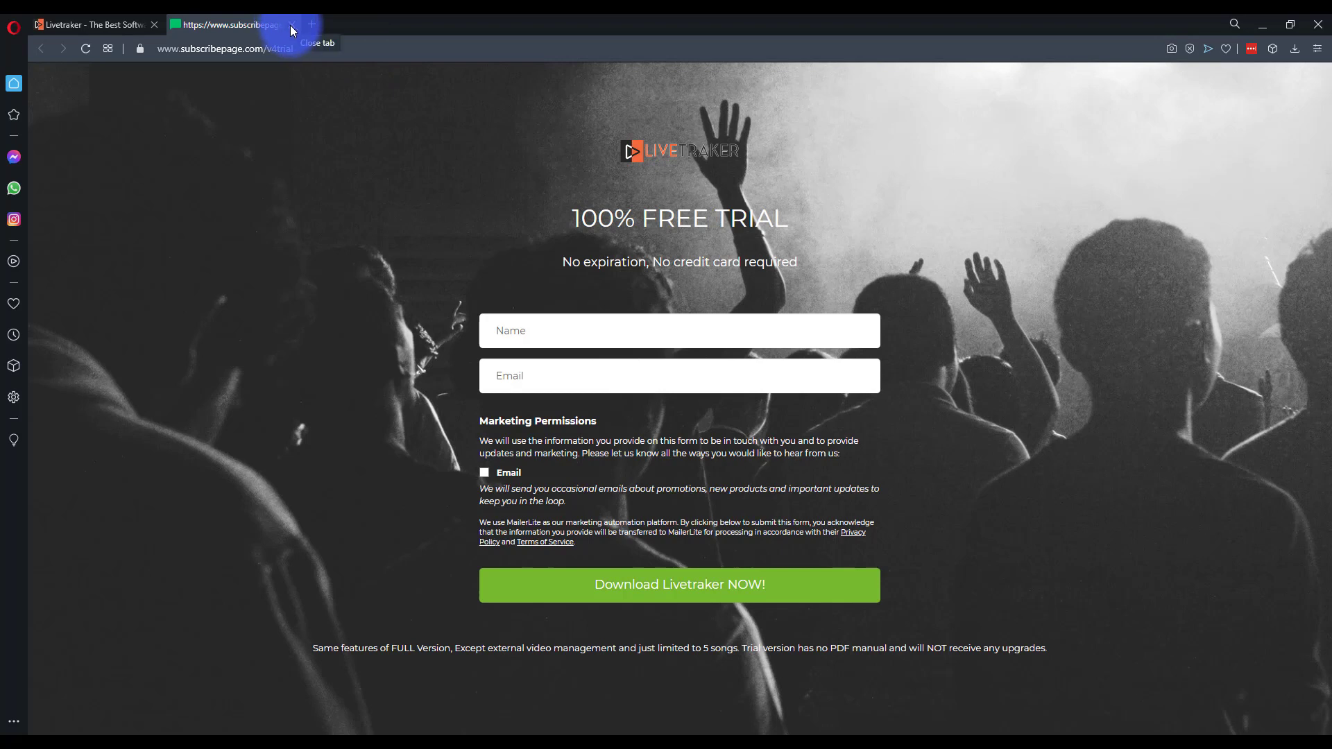
left_click_drag(306, 644, 741, 650)
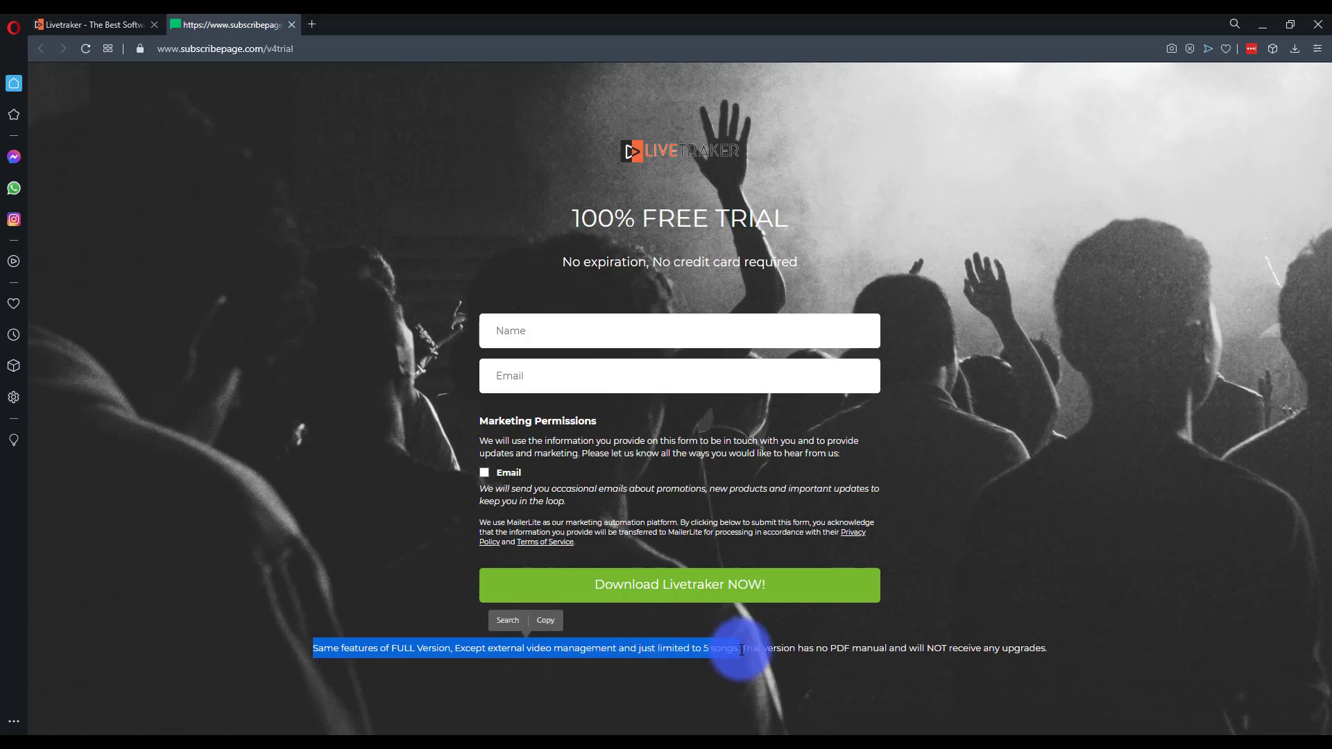
left_click(742, 650)
left_click(923, 649)
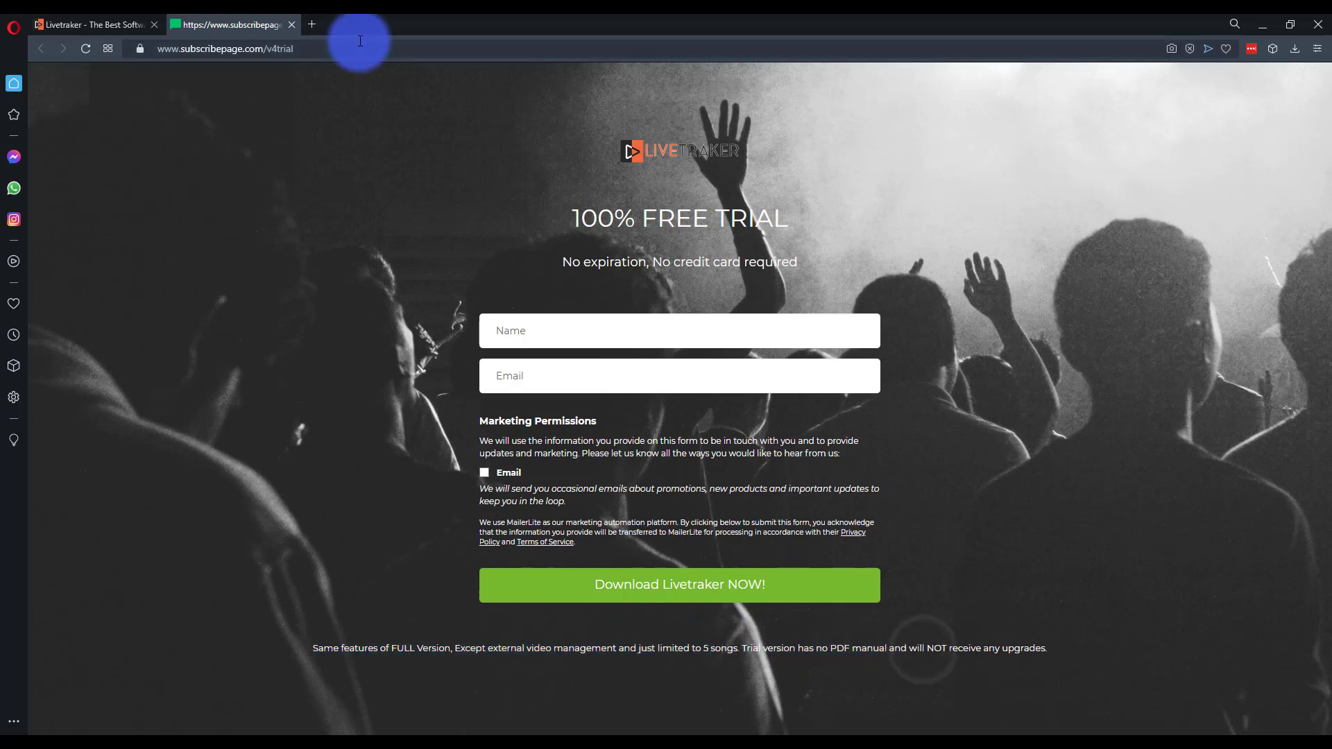
left_click(291, 26)
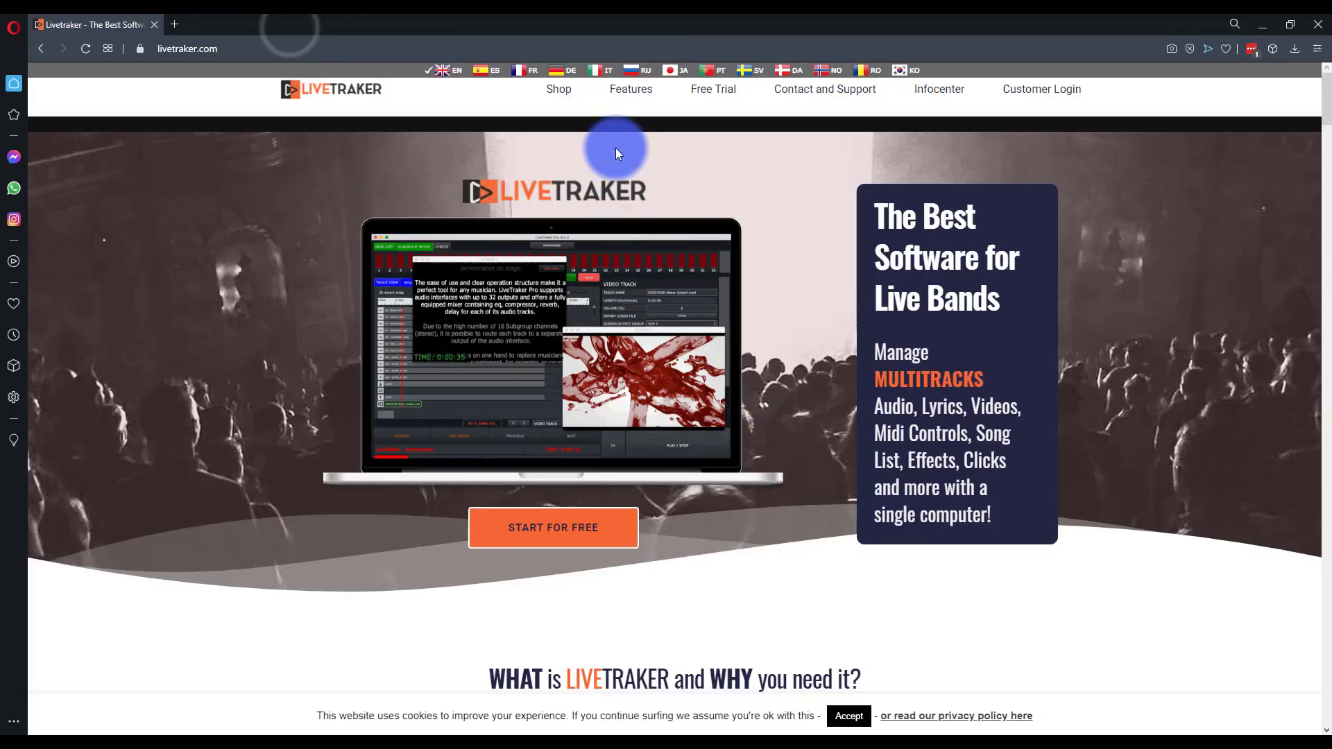
Take the V4 WIN licence to checkout from the shop and apply a coupon code
left_click(573, 94)
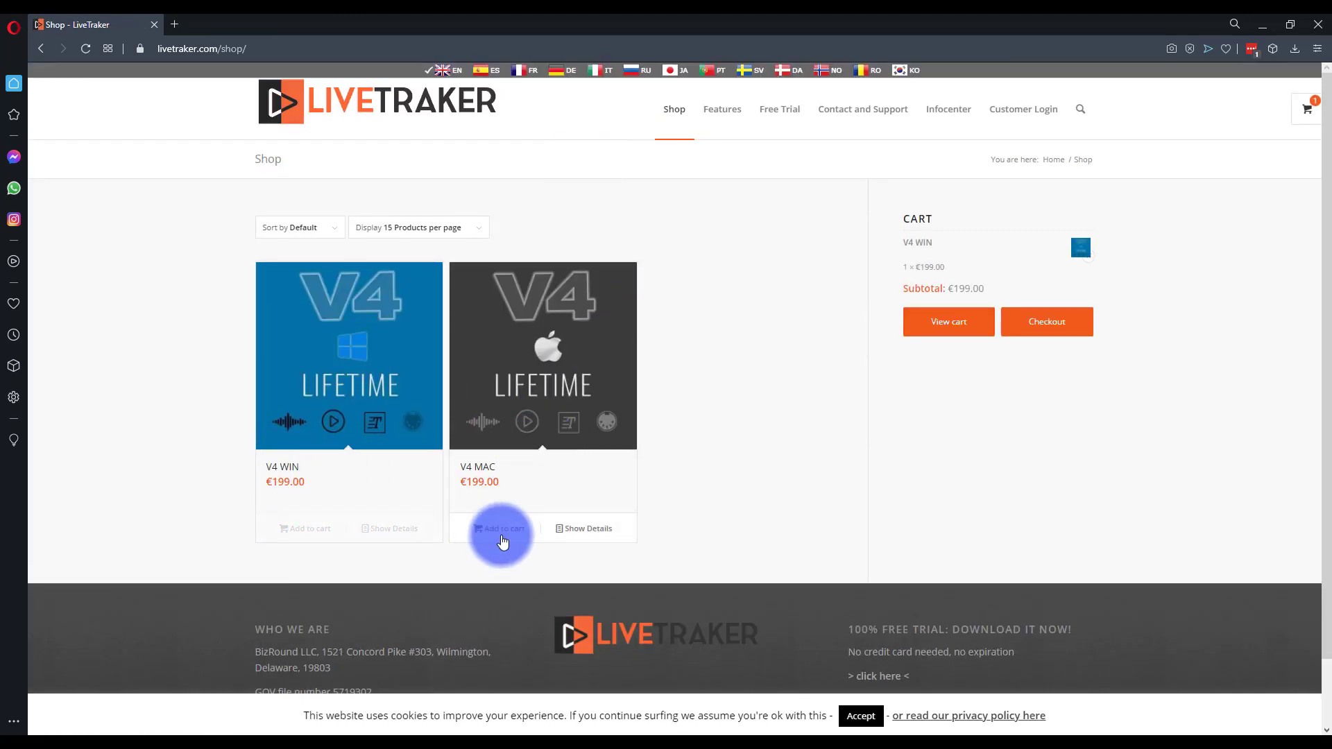
left_click(1026, 326)
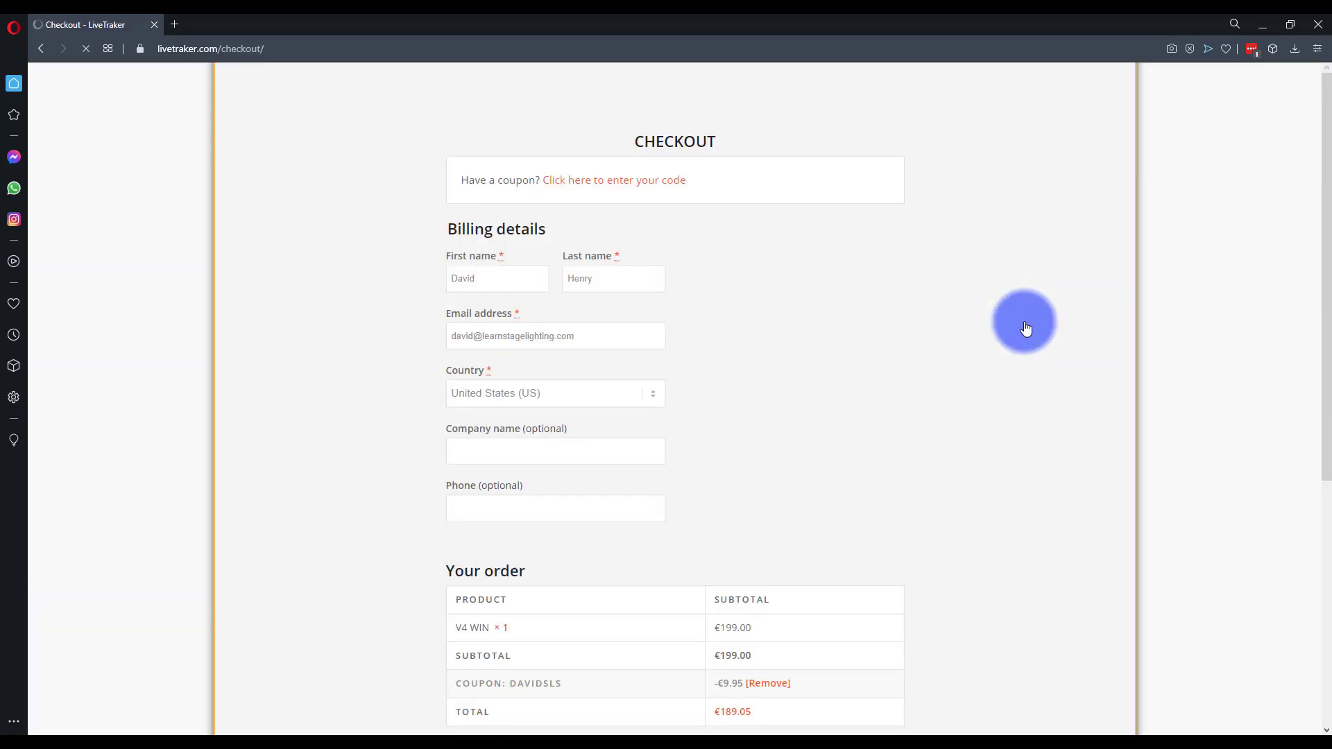
scroll(859, 324, "down", 5)
scroll(860, 323, "up", 5)
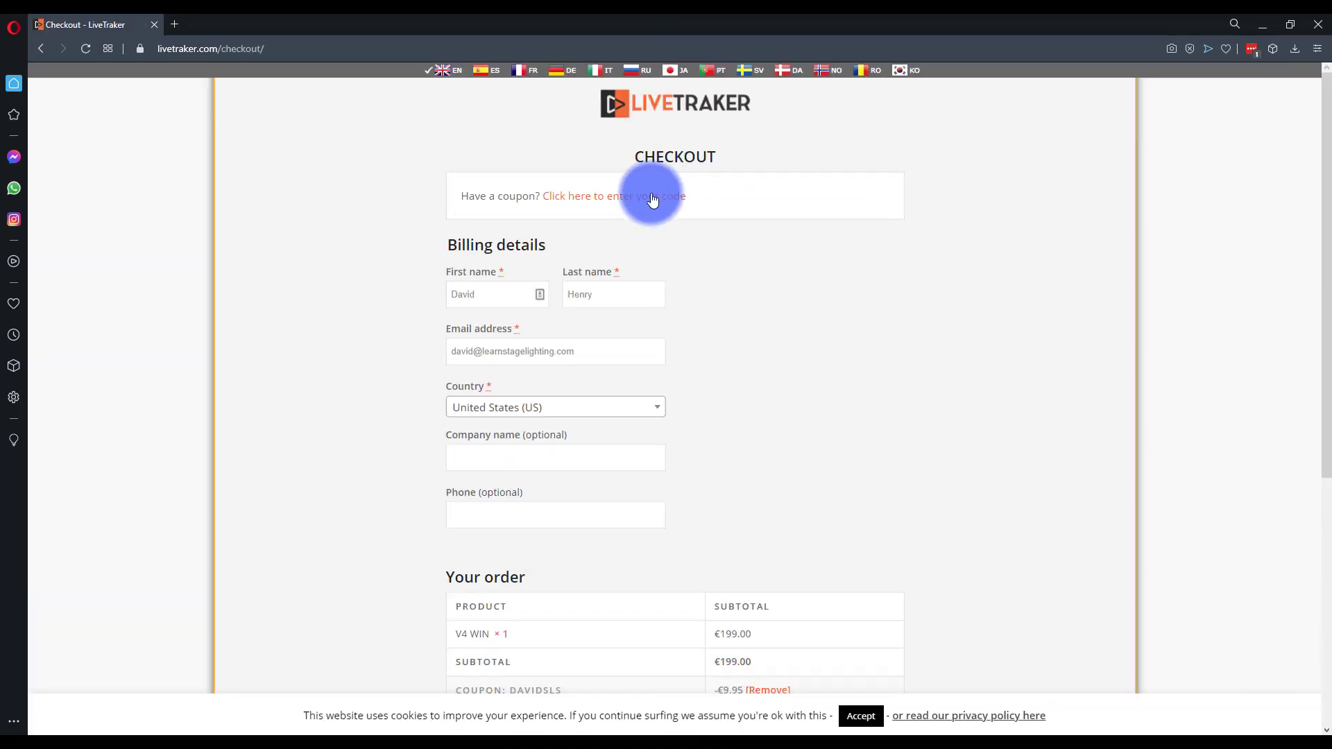
left_click(643, 209)
left_click(594, 284)
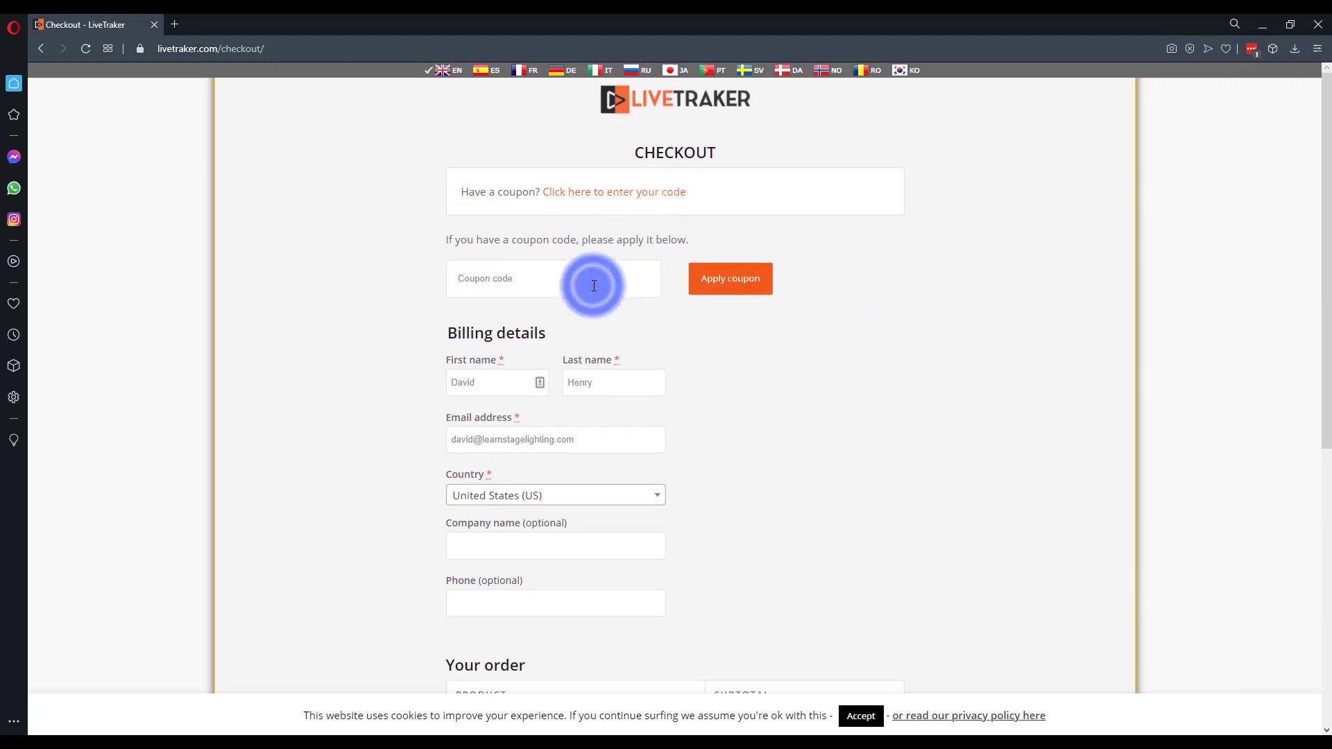
type("davidsls")
left_click(700, 289)
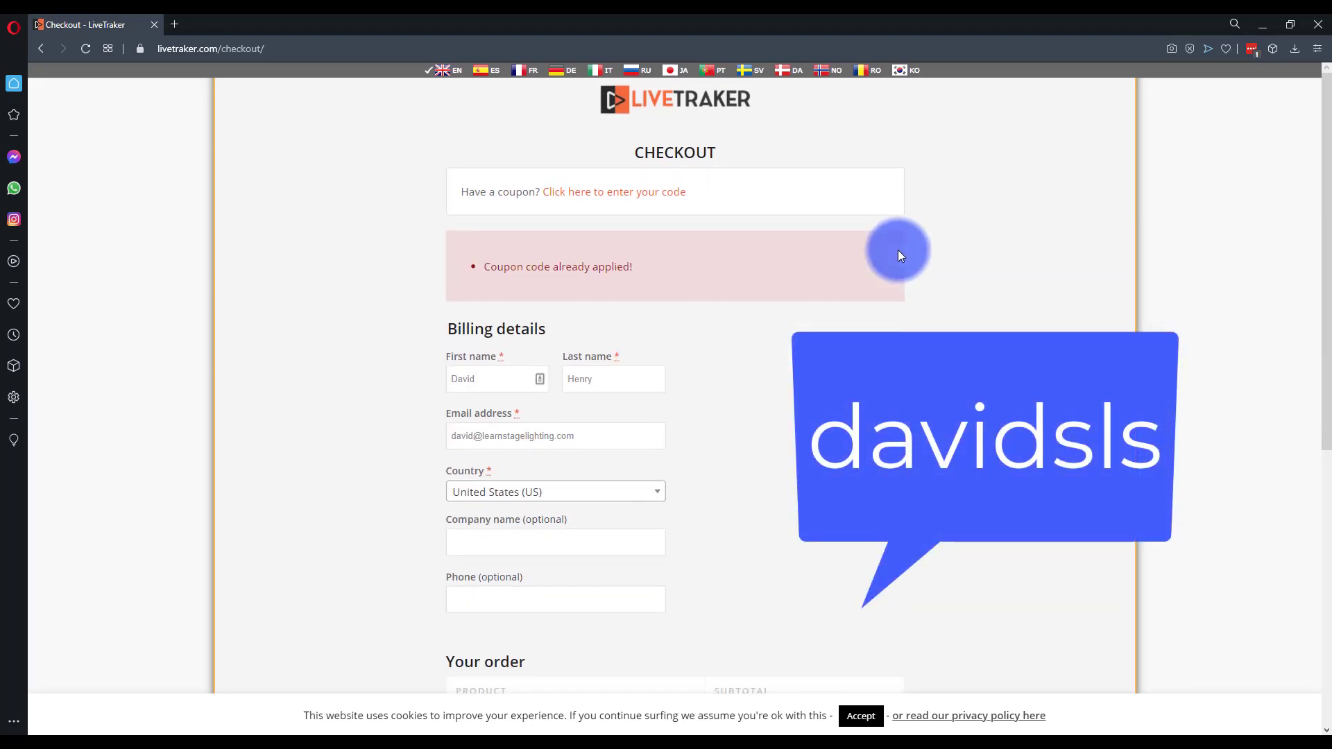
Review the checkout order, then return to the livetraker.com home page
scroll(898, 251, "down", 5)
scroll(897, 251, "up", 5)
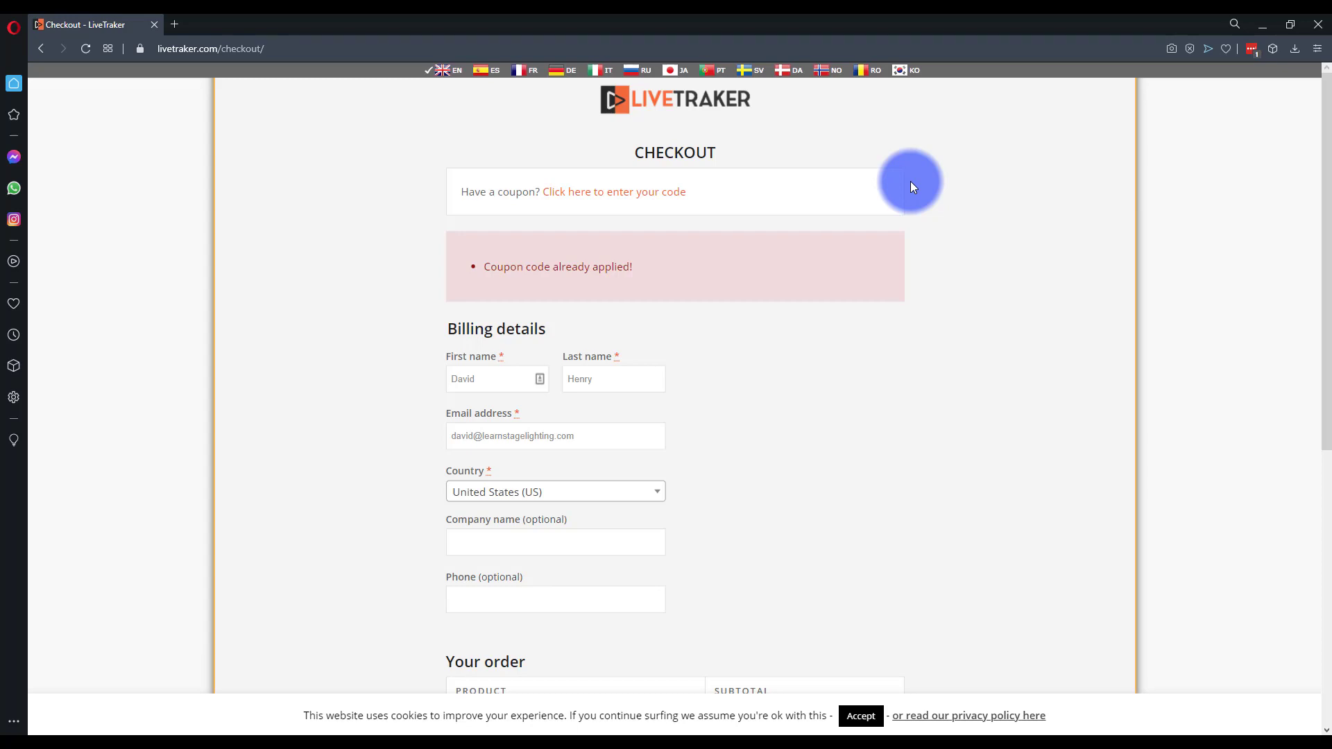
scroll(910, 181, "down", 7)
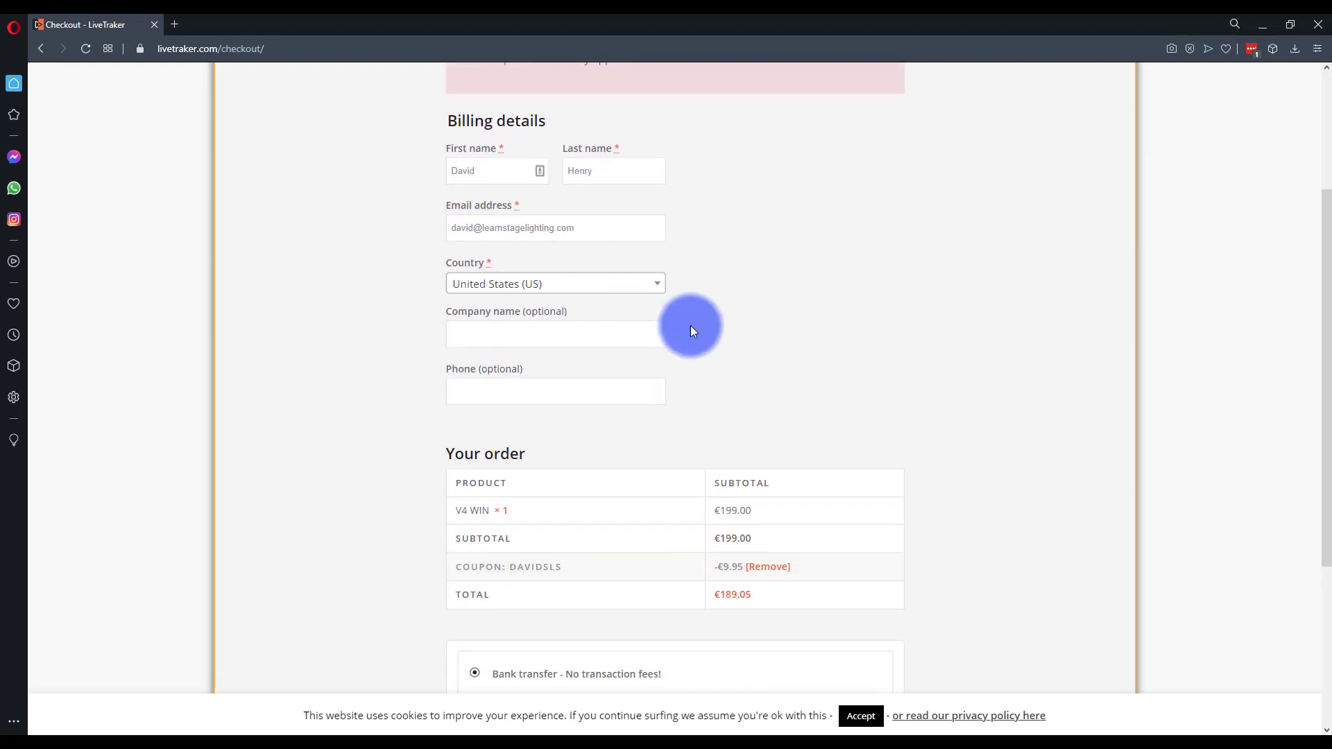
scroll(754, 327, "down", 4)
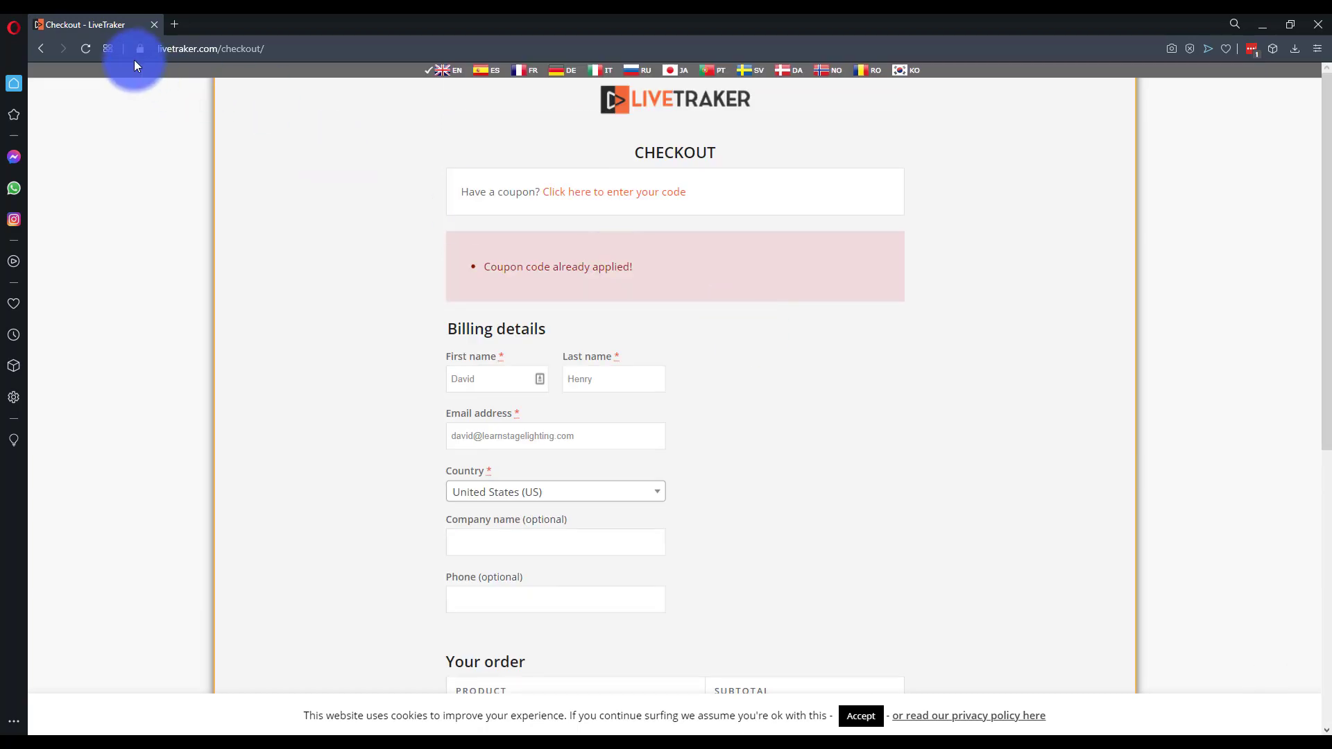
key("alt+Left")
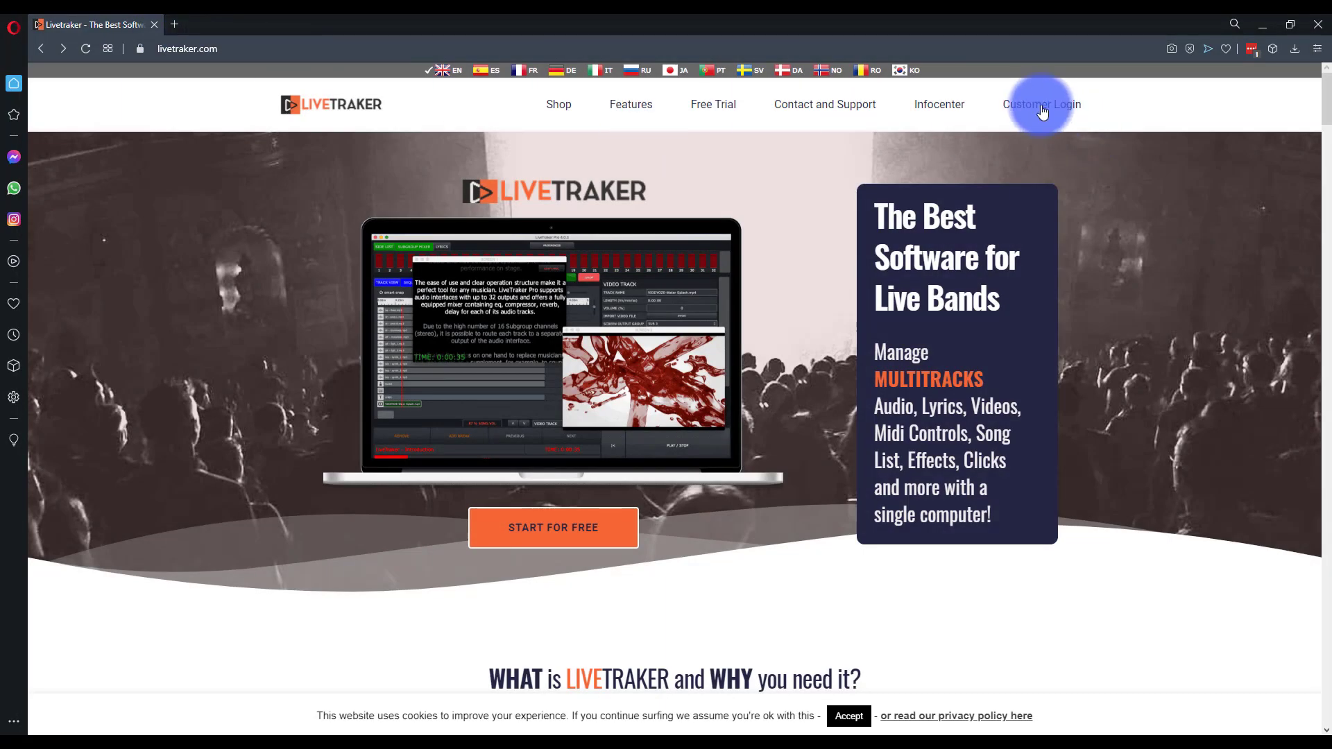
Read the customer account instructions, including the installation and tech support notes, then close the browser
left_click(1042, 110)
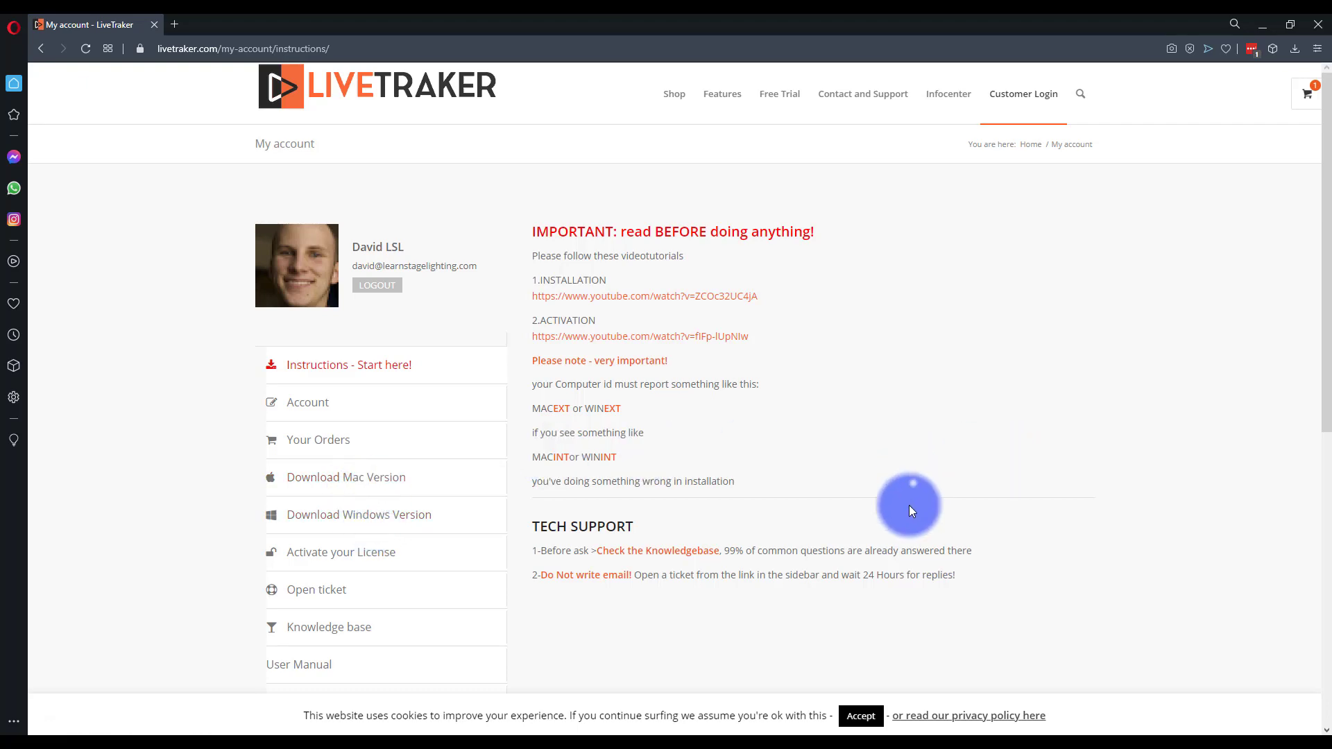
left_click_drag(909, 505, 929, 581)
left_click(943, 575)
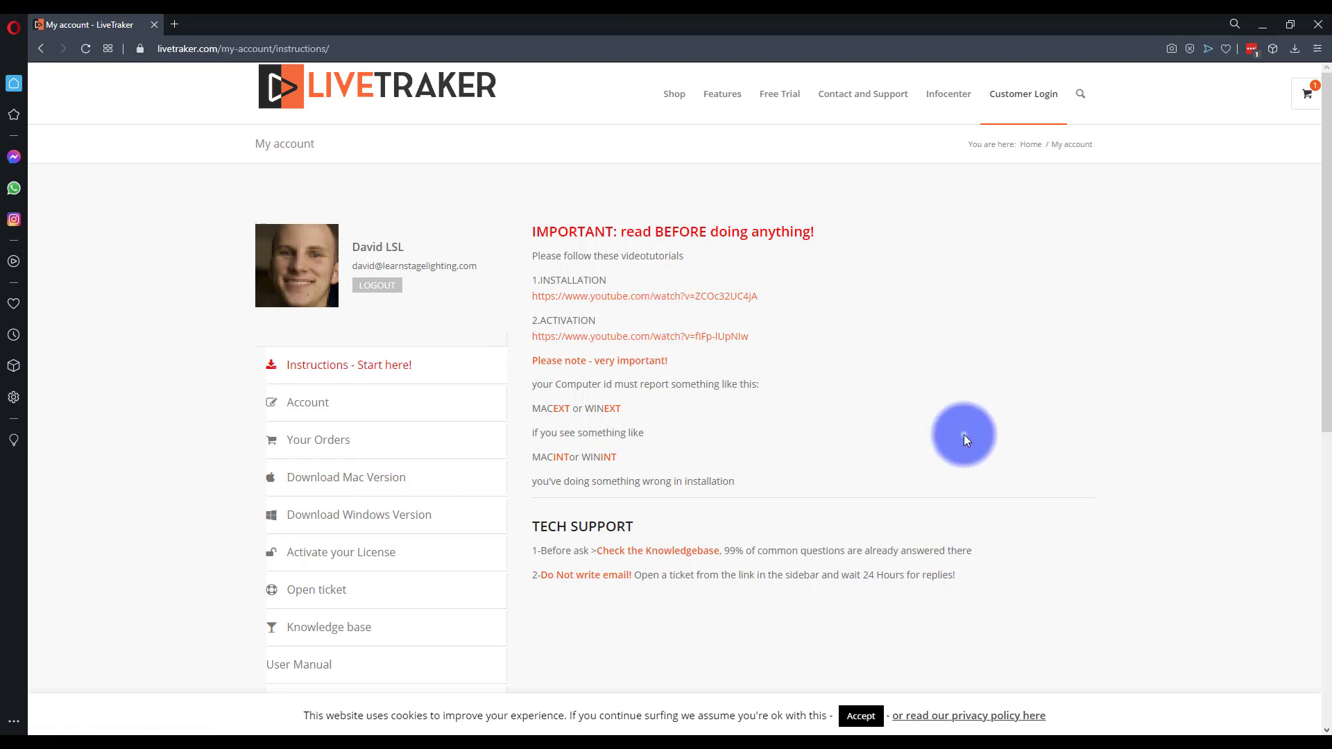
left_click_drag(957, 472, 999, 547)
left_click(999, 547)
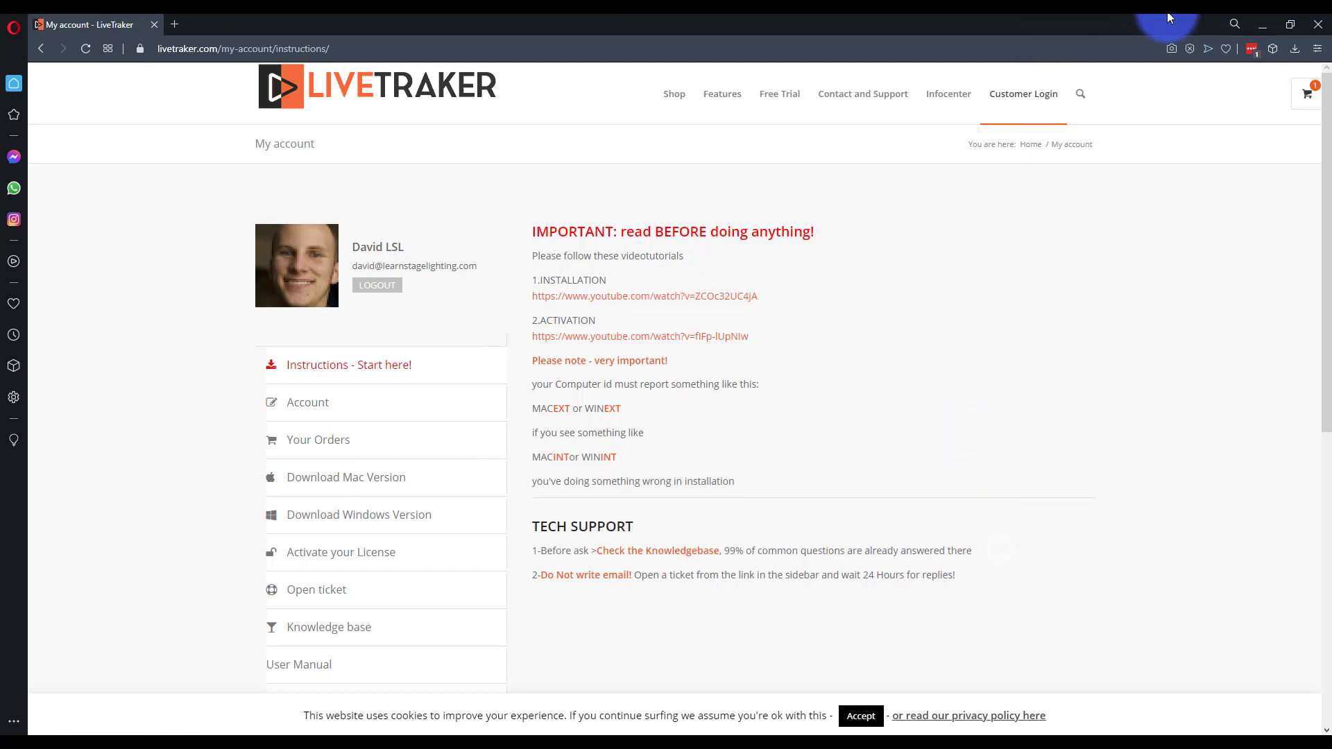
left_click(1318, 24)
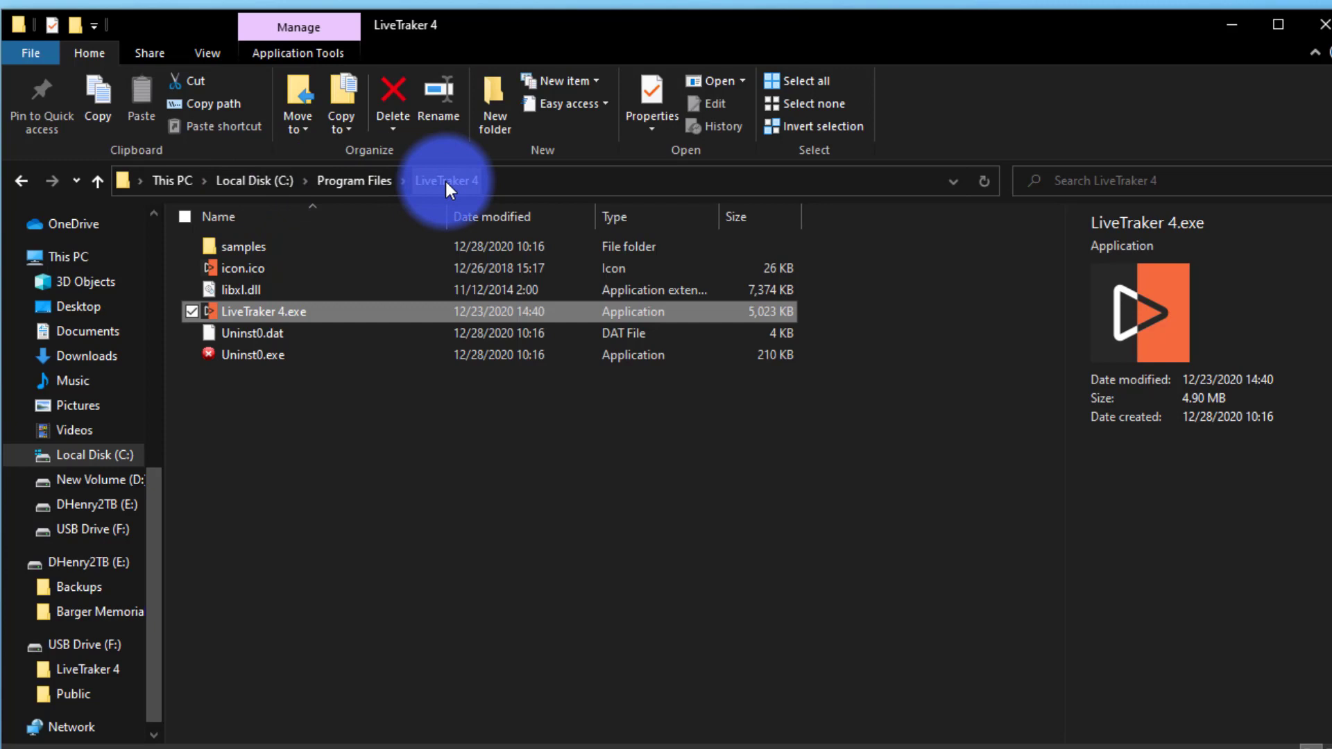
Copy the LiveTraker 4 folder from Program Files
left_click(435, 513)
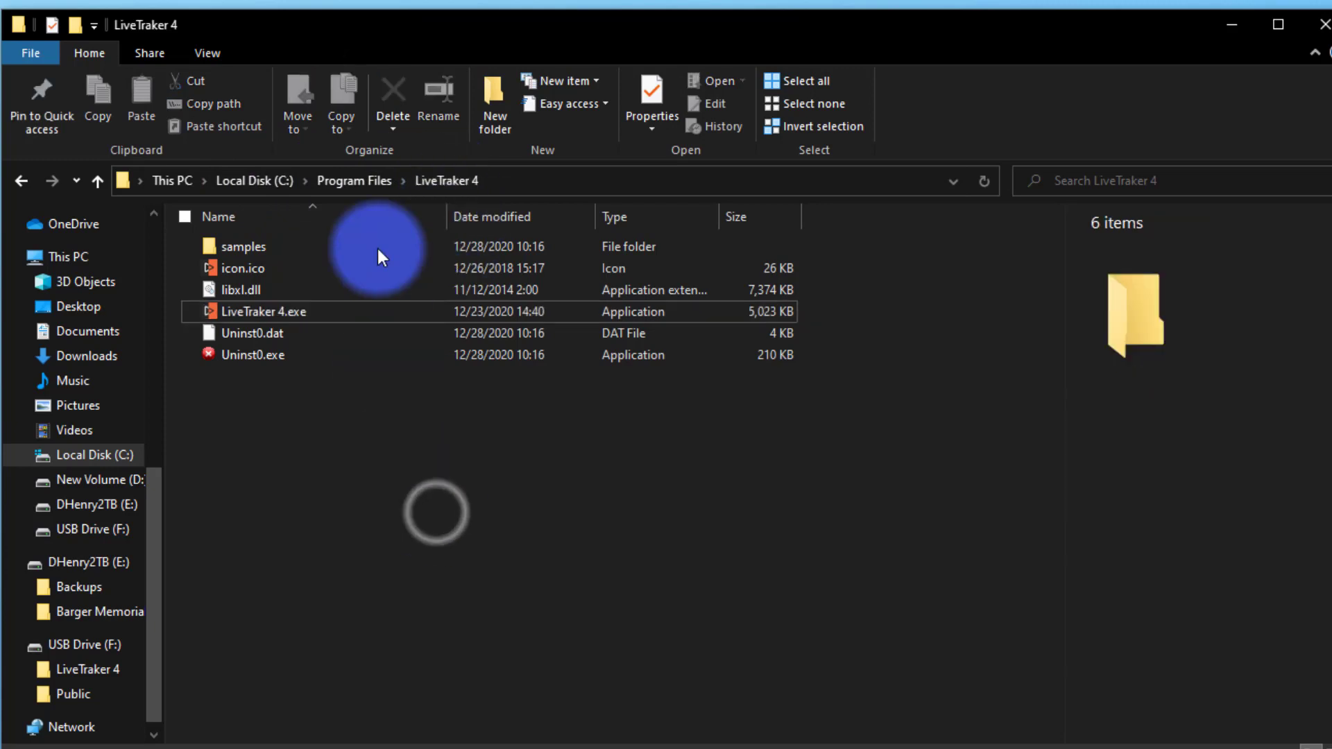
left_click(362, 185)
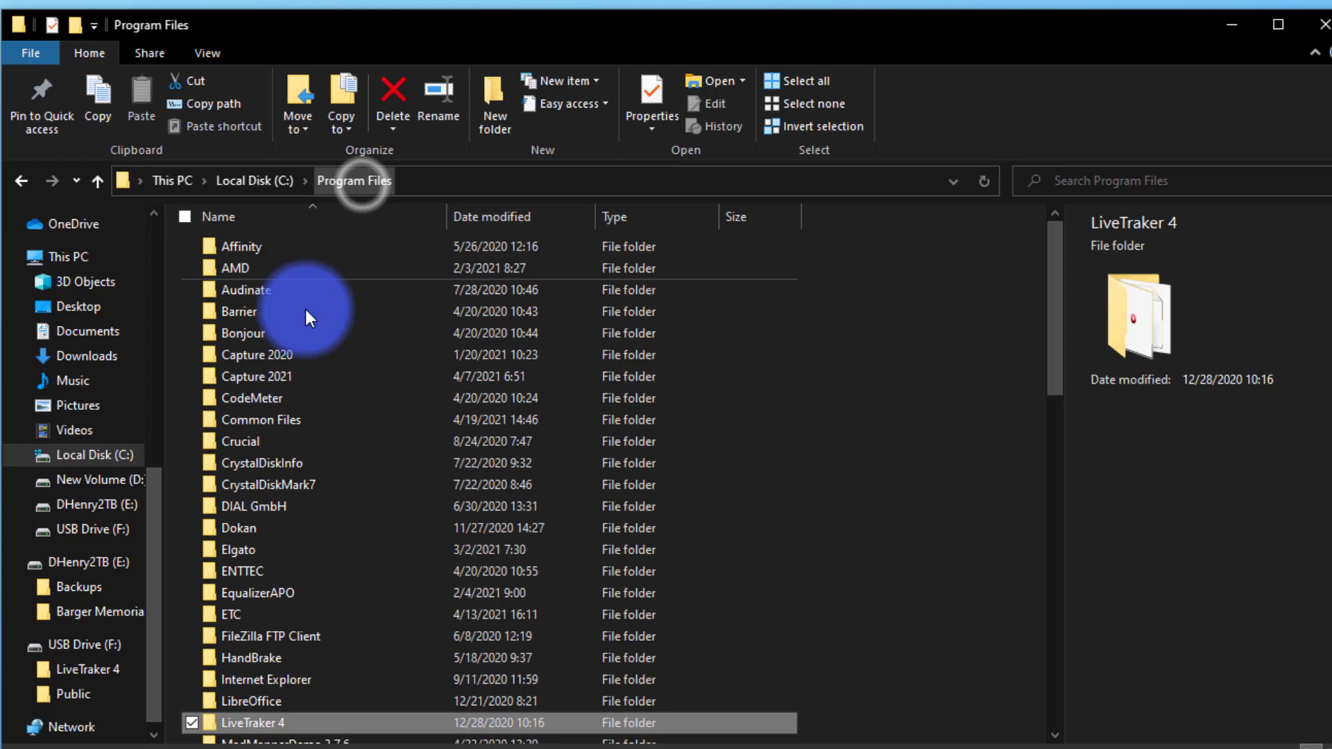
right_click(265, 723)
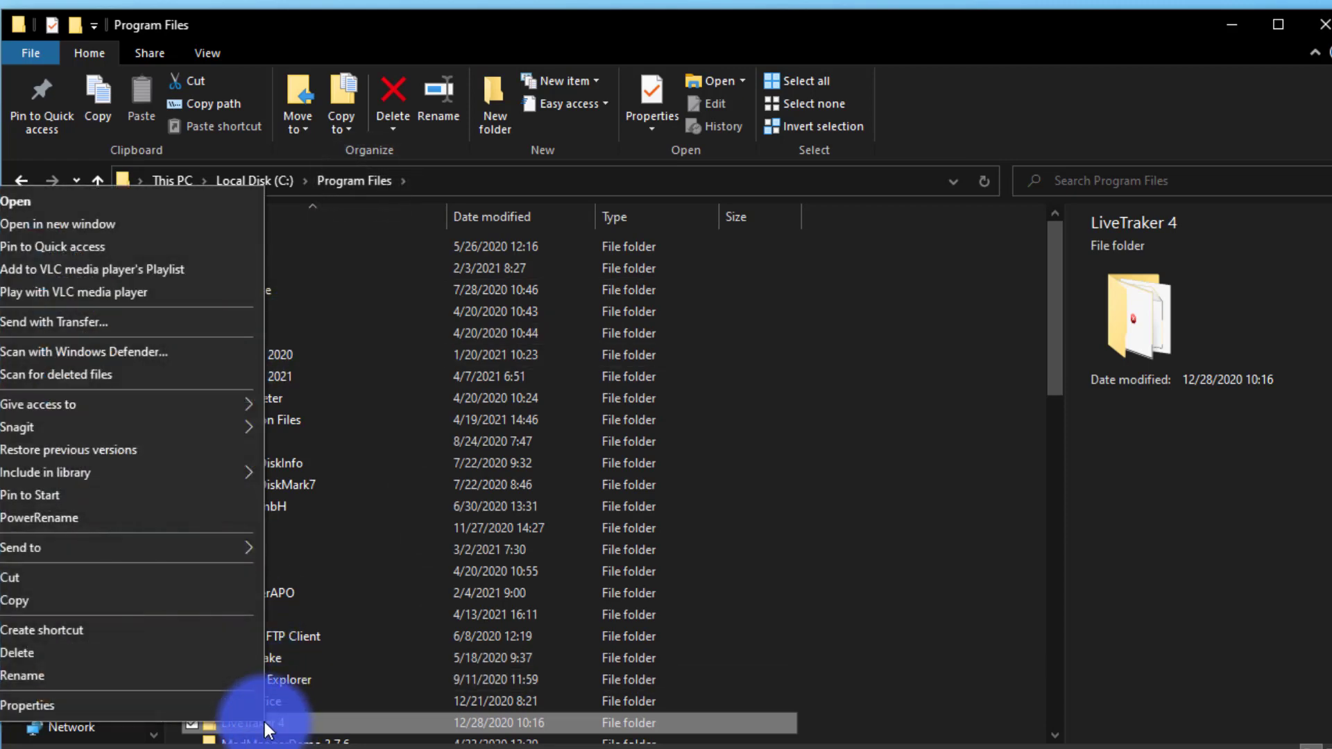
left_click(203, 598)
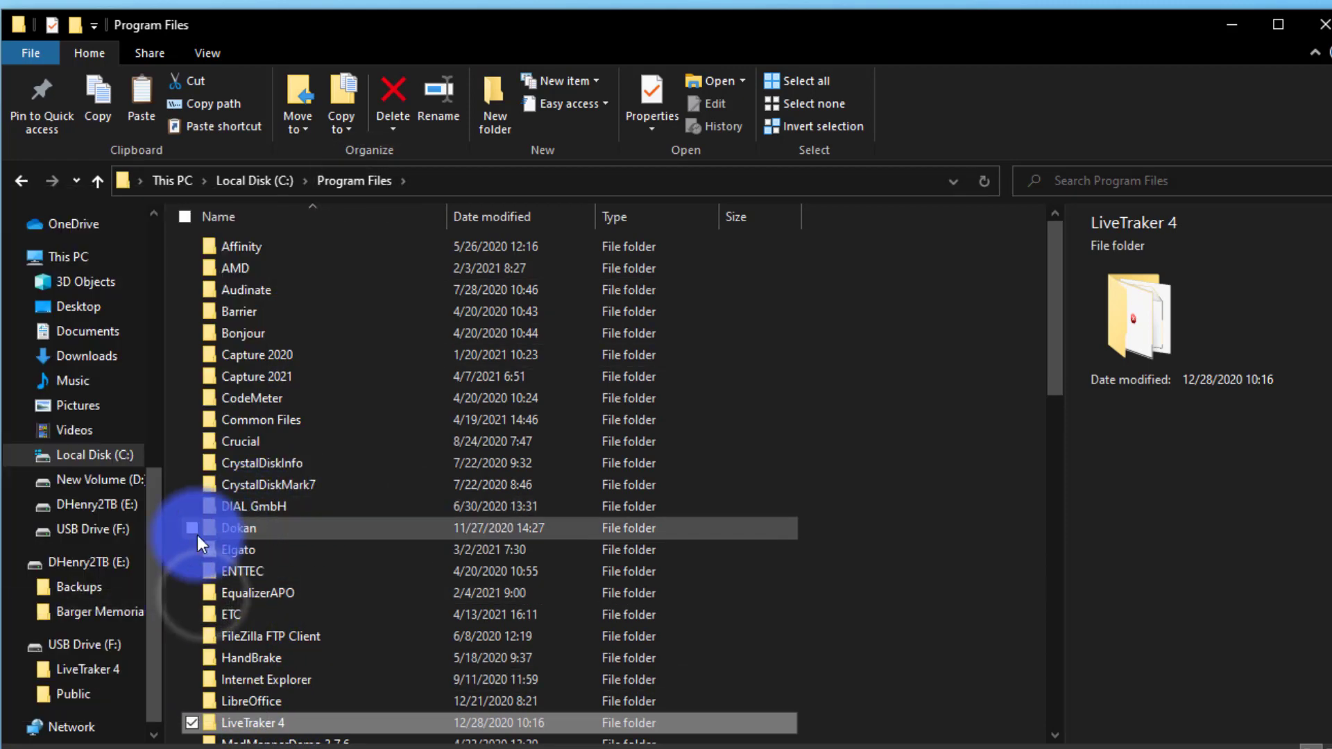
Open the LiveTraker 4 folder on USB Drive (F:)
scroll(187, 535, "down", 6)
scroll(87, 545, "down", 1)
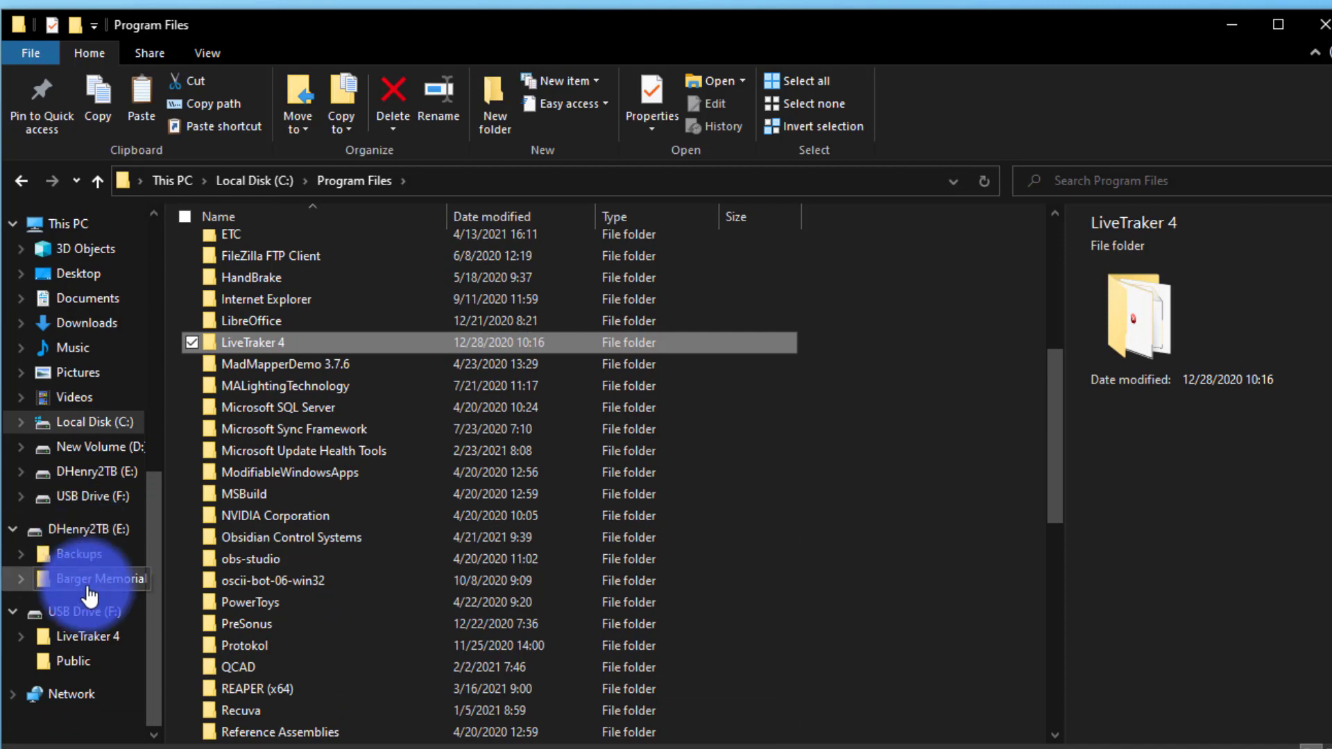
left_click(92, 614)
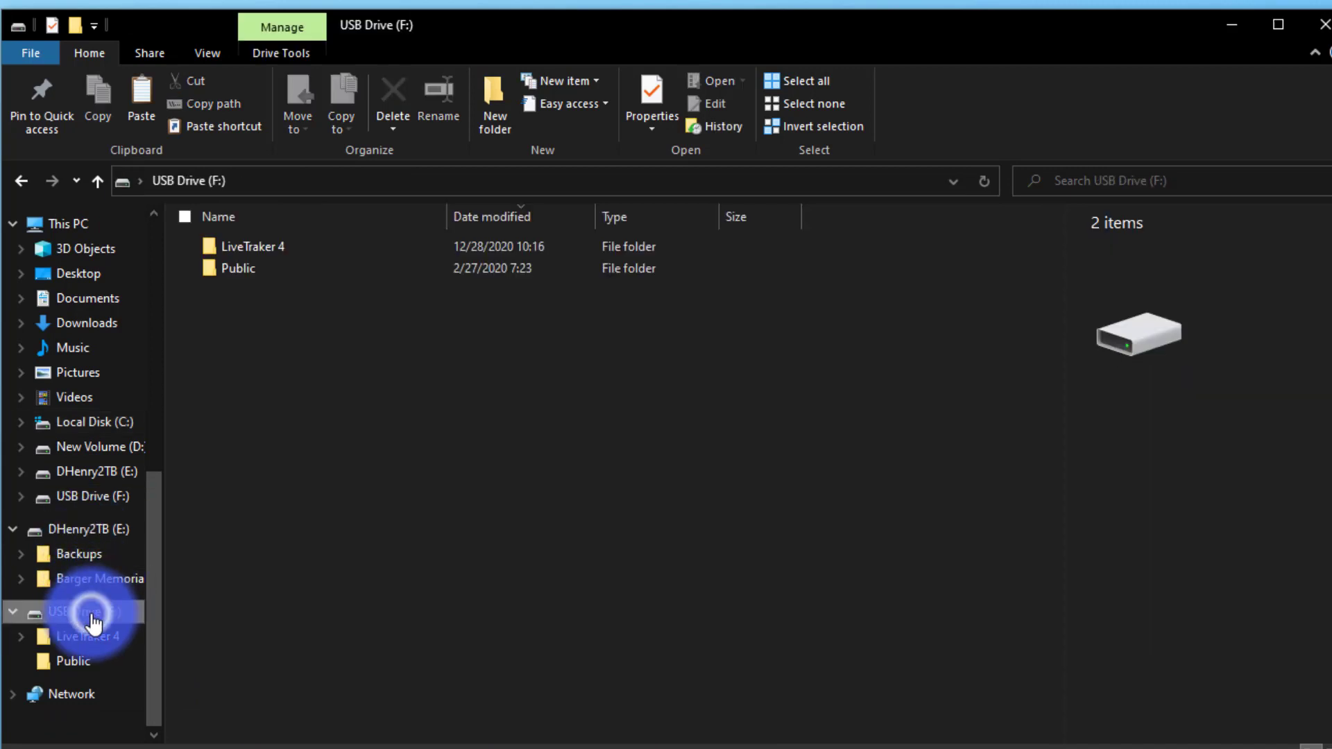
double_click(285, 246)
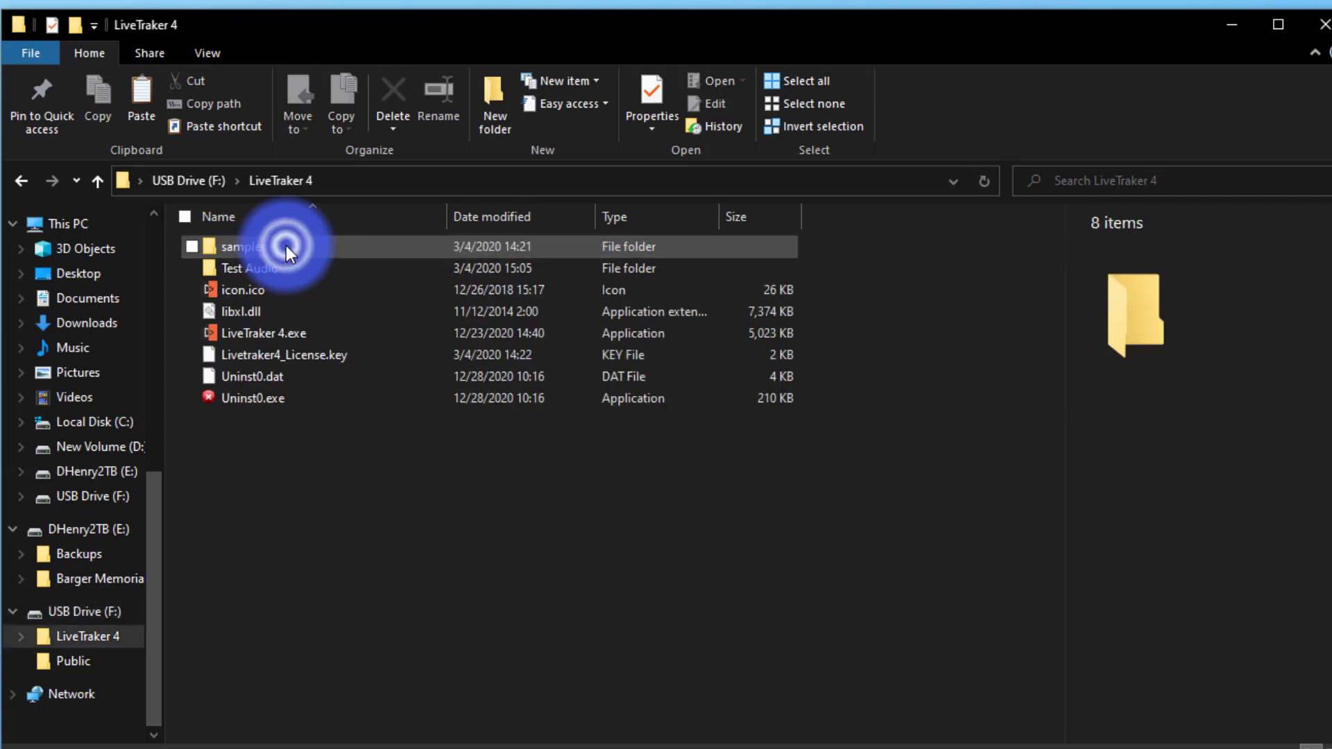
left_click(290, 333)
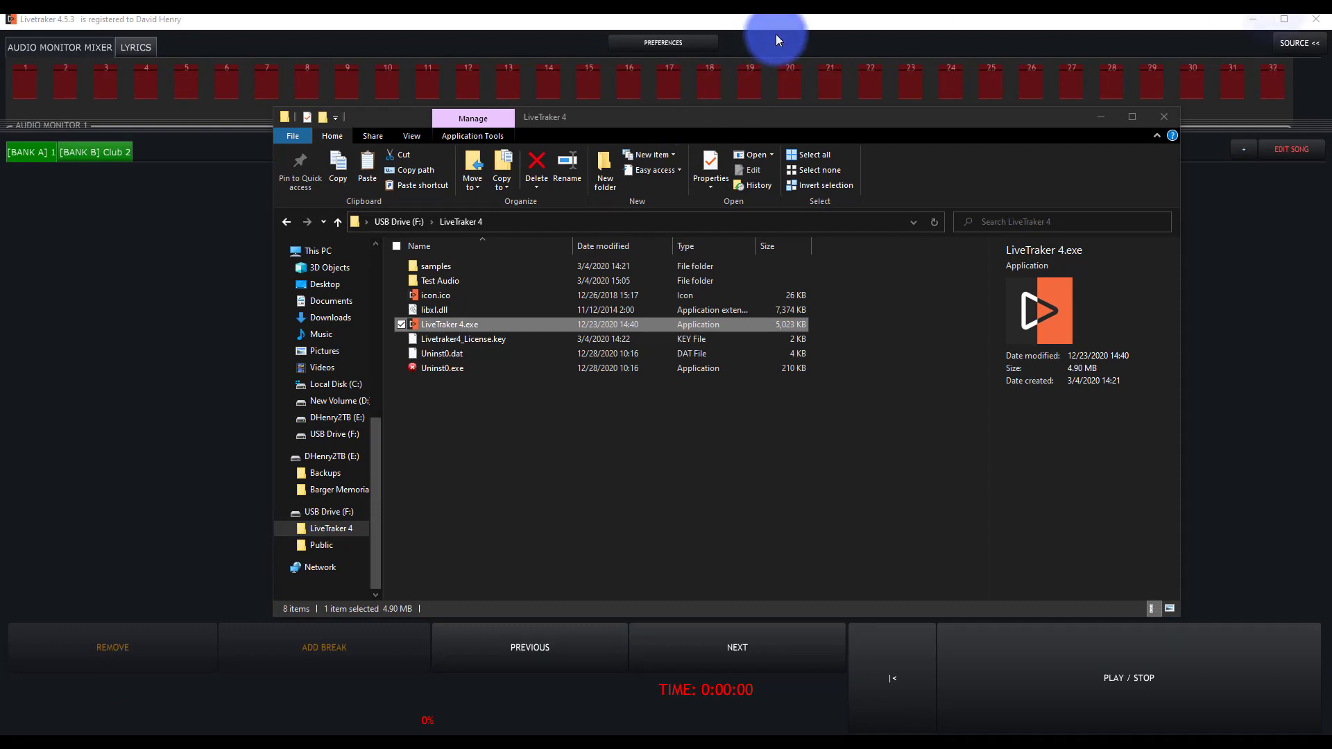
left_click(1316, 19)
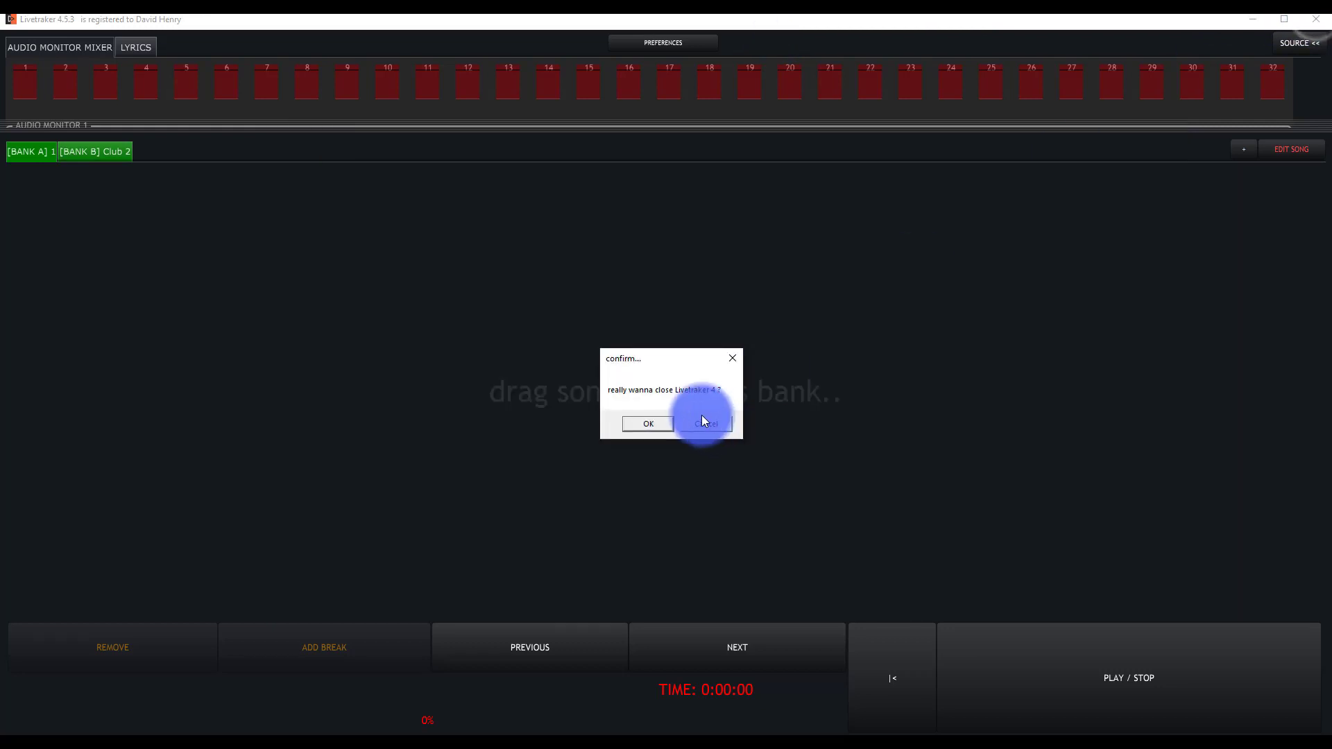
left_click(666, 425)
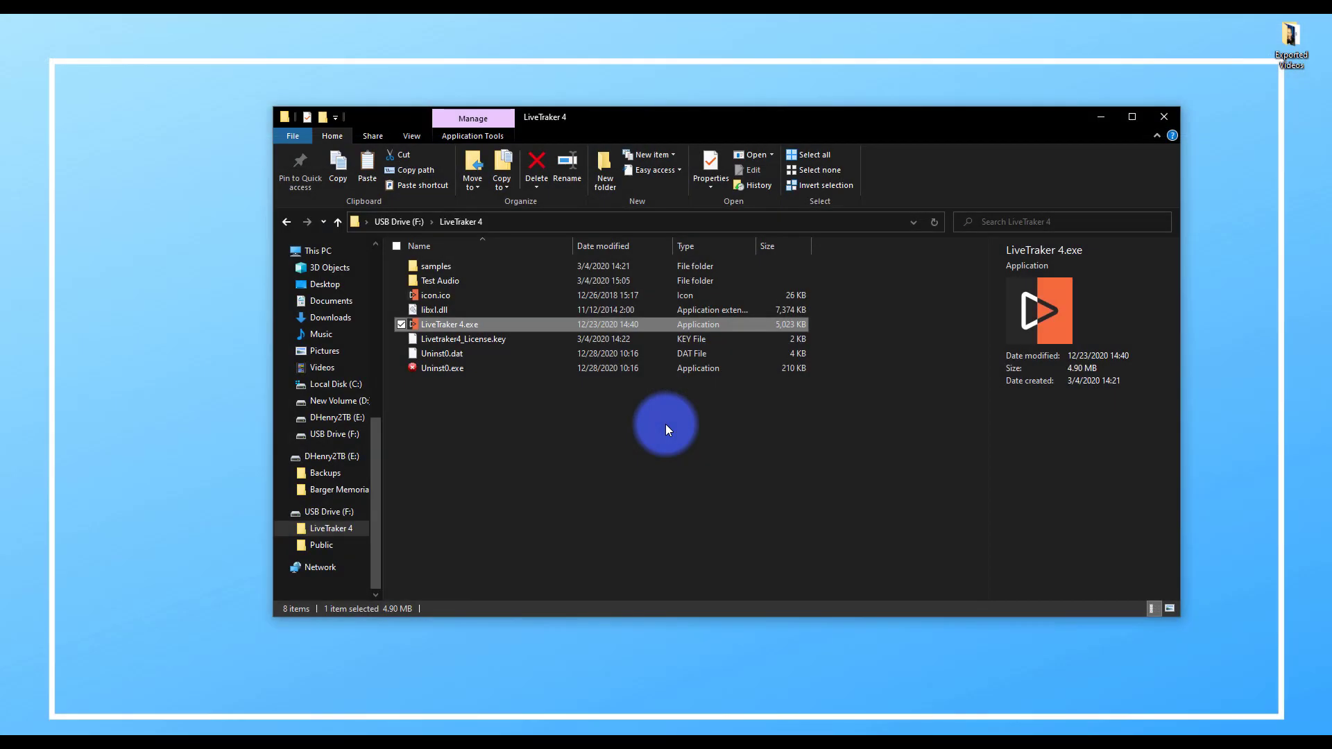
left_click(666, 426)
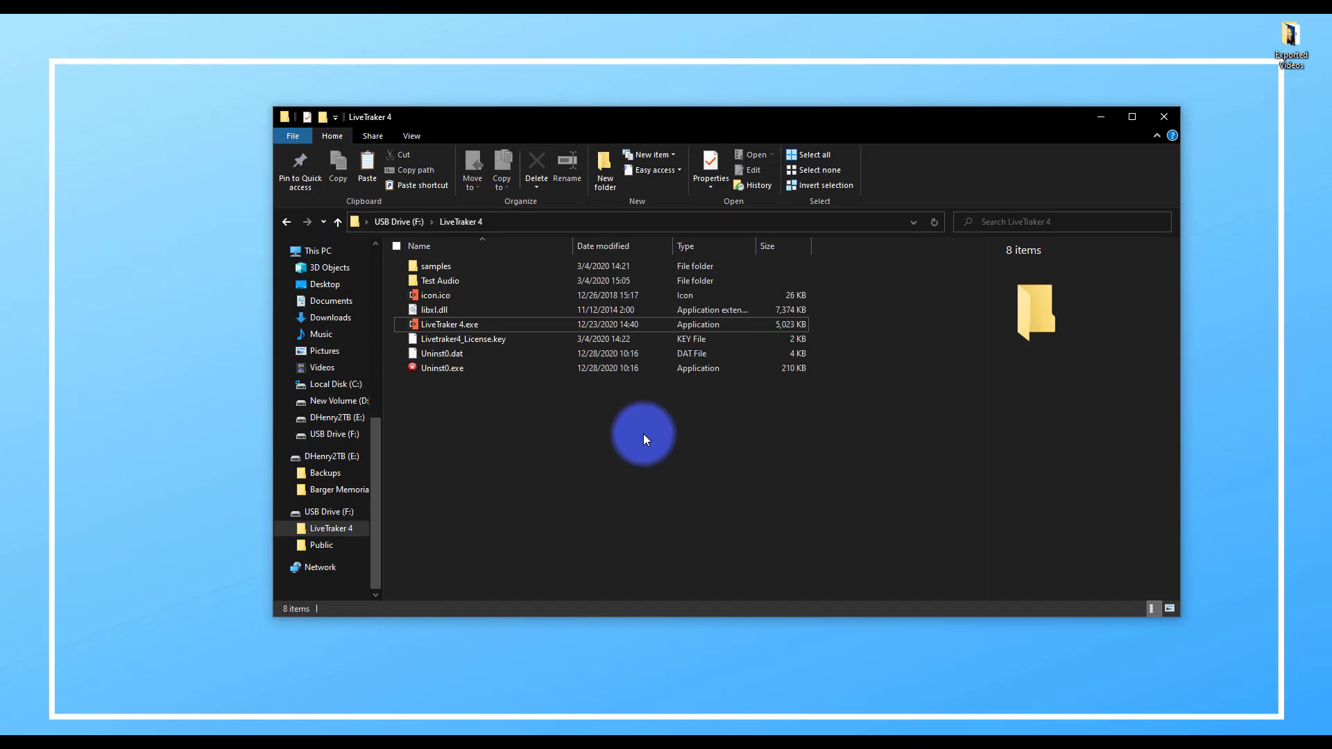
Return to C:\Program Files\LiveTraker 4 and launch LiveTraker 4.exe from that copy
left_click(289, 223)
left_click(290, 224)
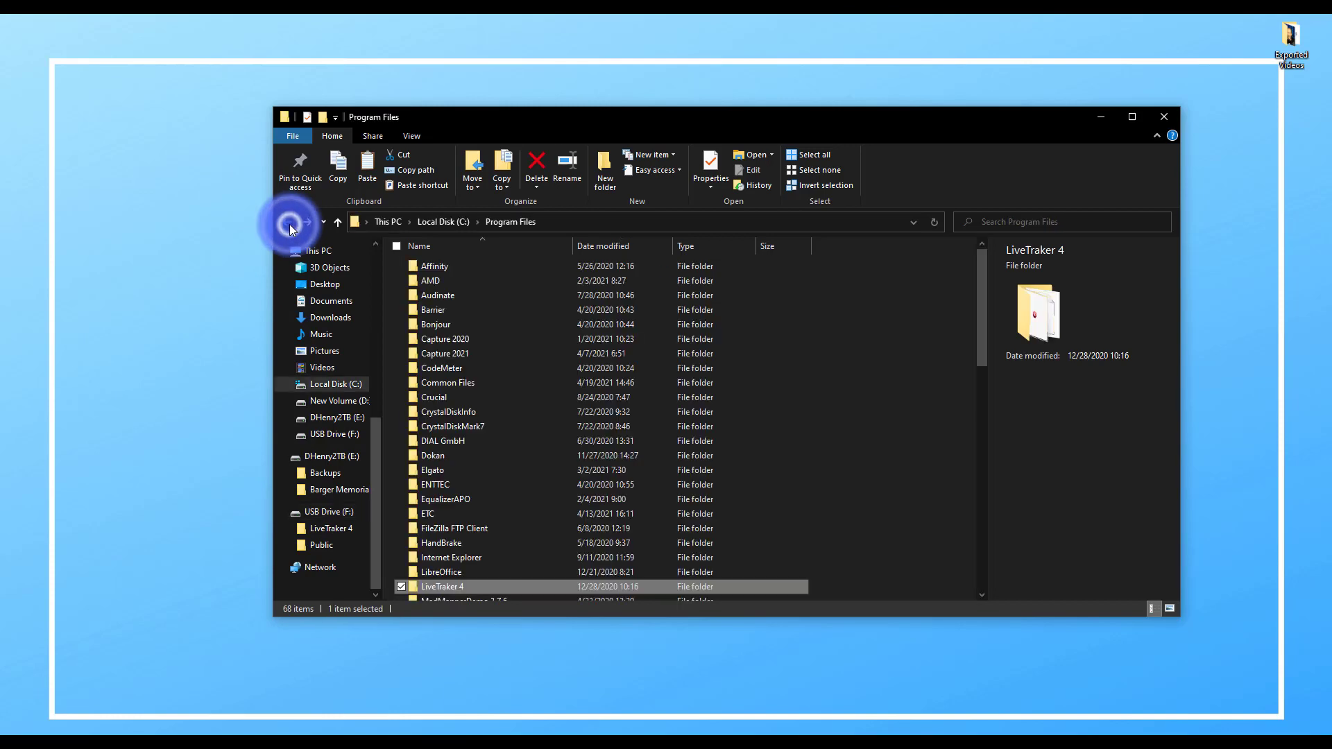
double_click(426, 586)
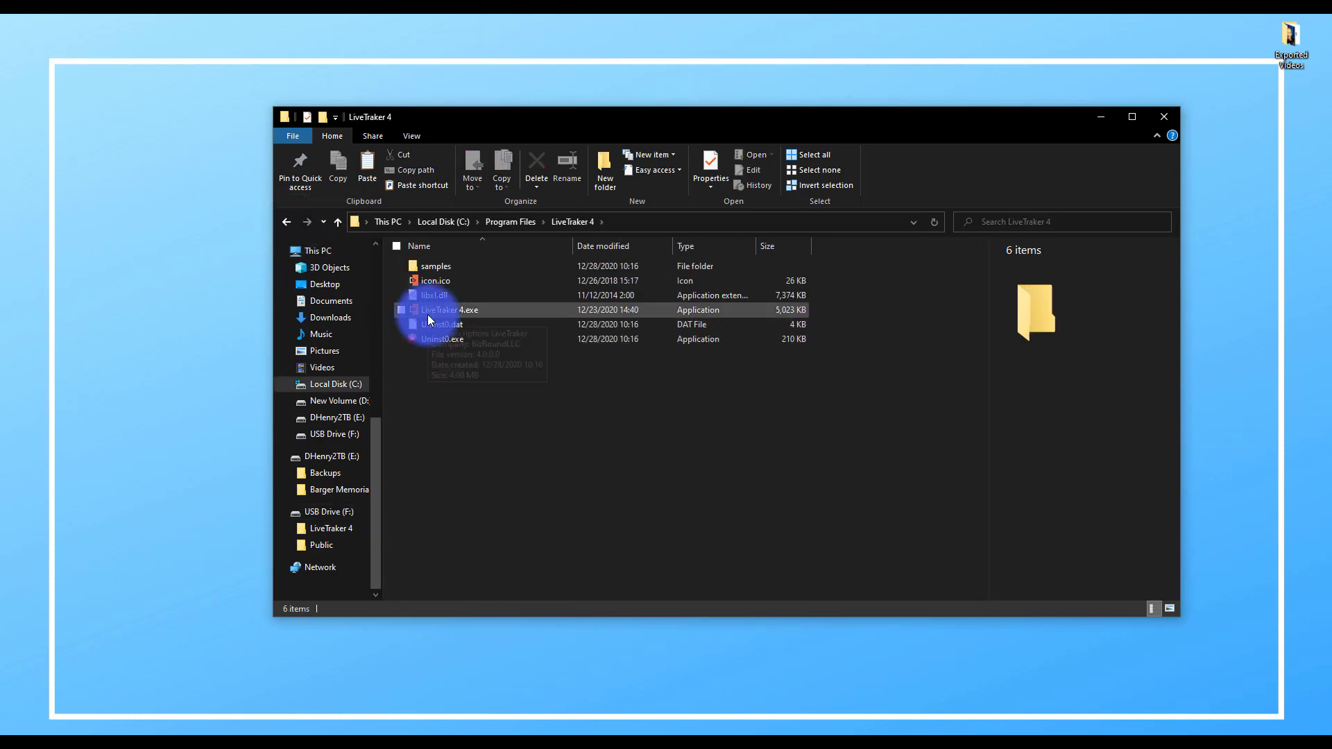
left_click(427, 314)
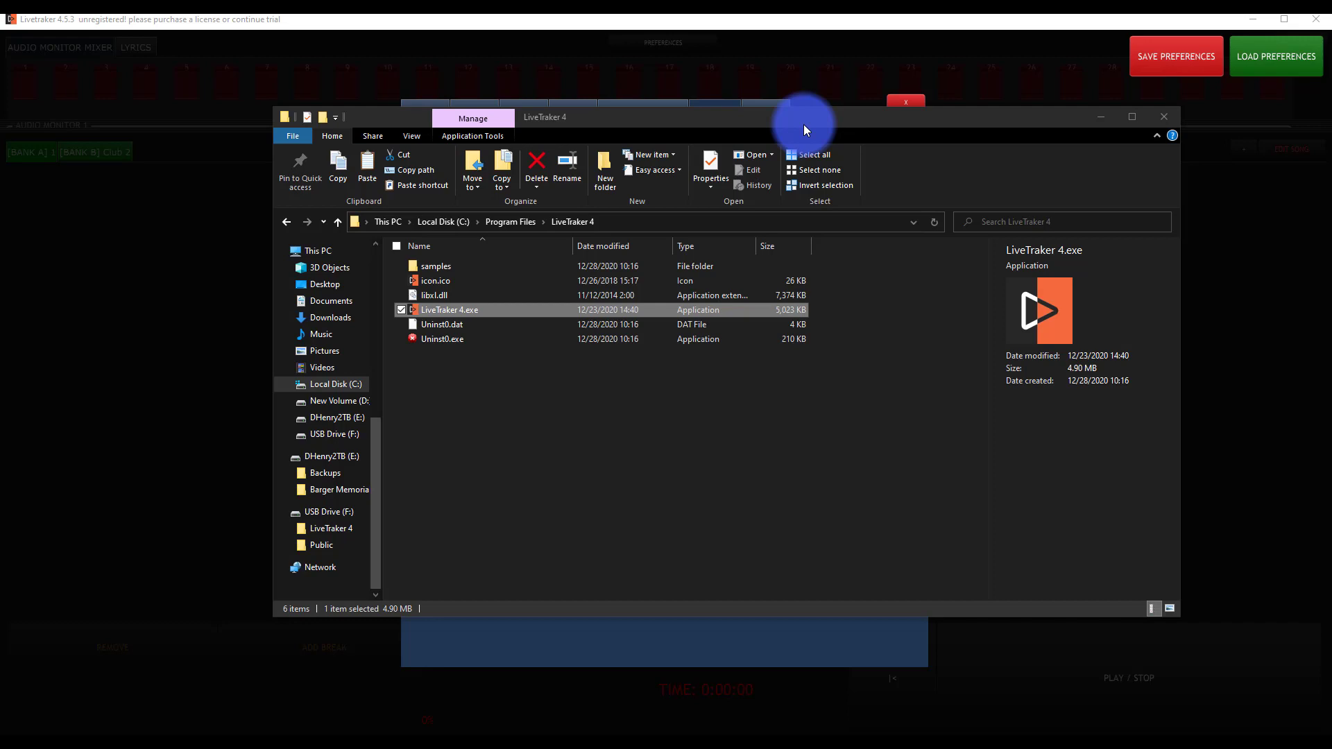
left_click(696, 440)
Bring LiveTraker forward, check the trial status in License Query, and visit the licensing website
left_click(523, 399)
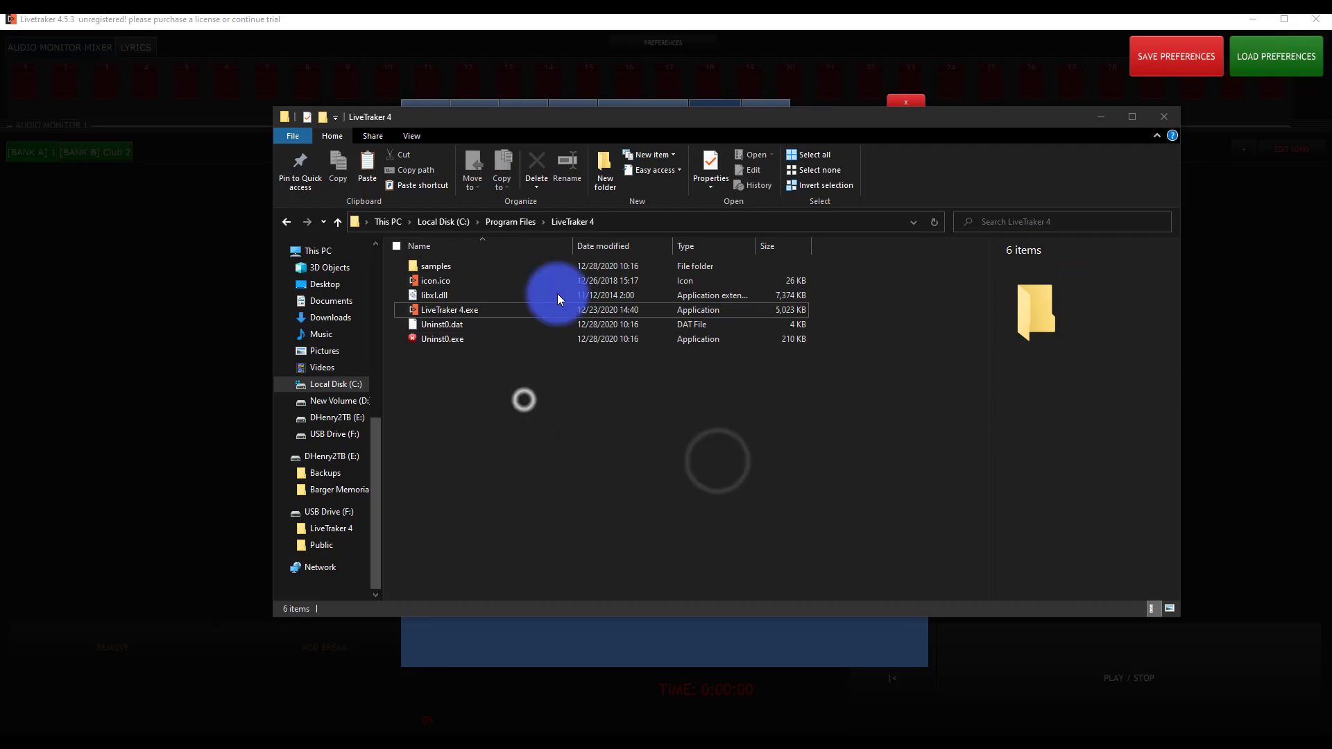
left_click(1092, 113)
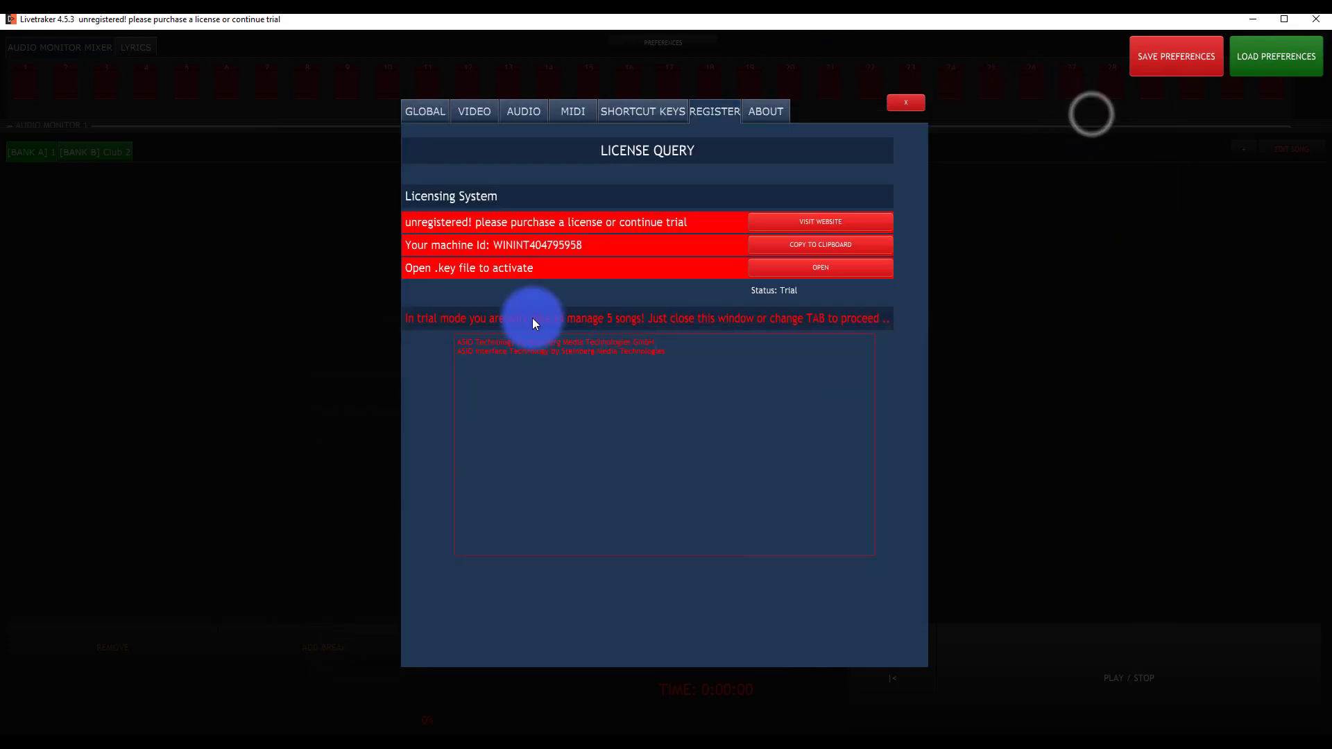
left_click(515, 296)
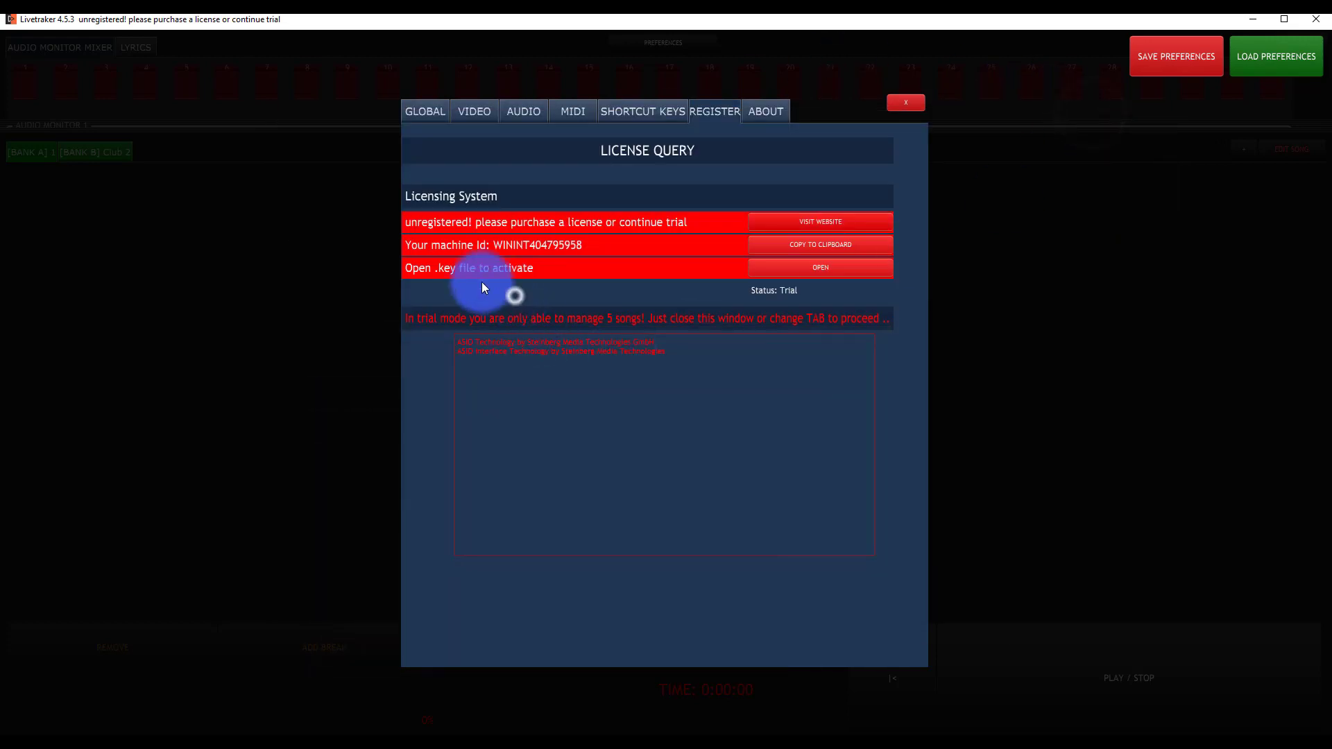
left_click(785, 222)
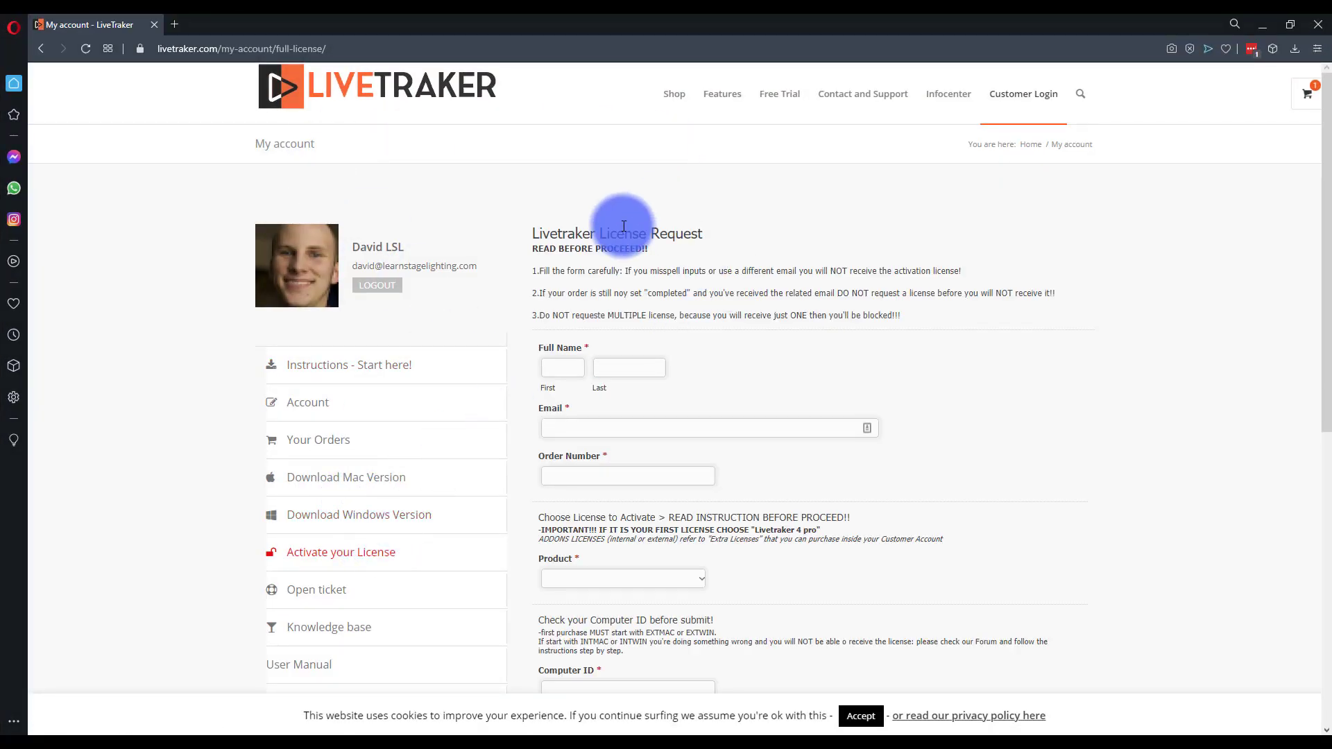
Inspect the blank License Request form's Product list and Computer ID field without filling them
scroll(676, 509, "down", 4)
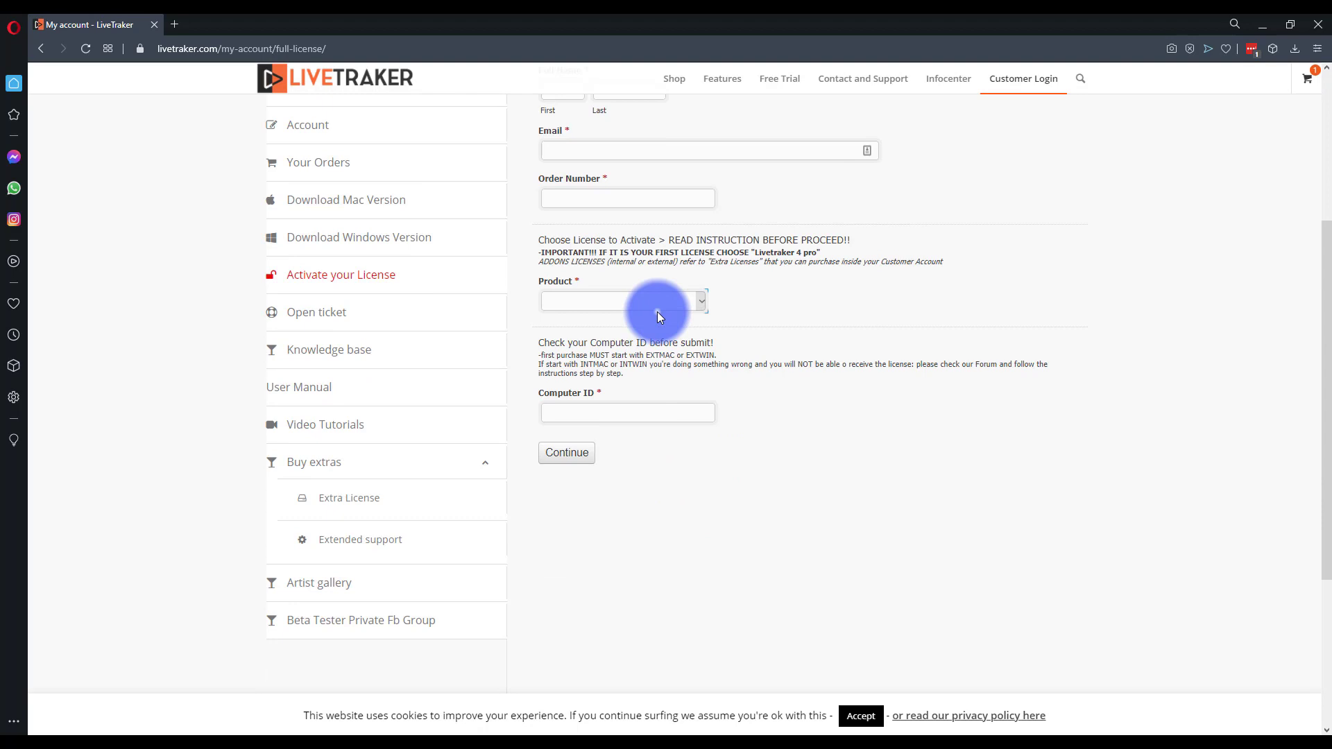
left_click(655, 304)
left_click(743, 285)
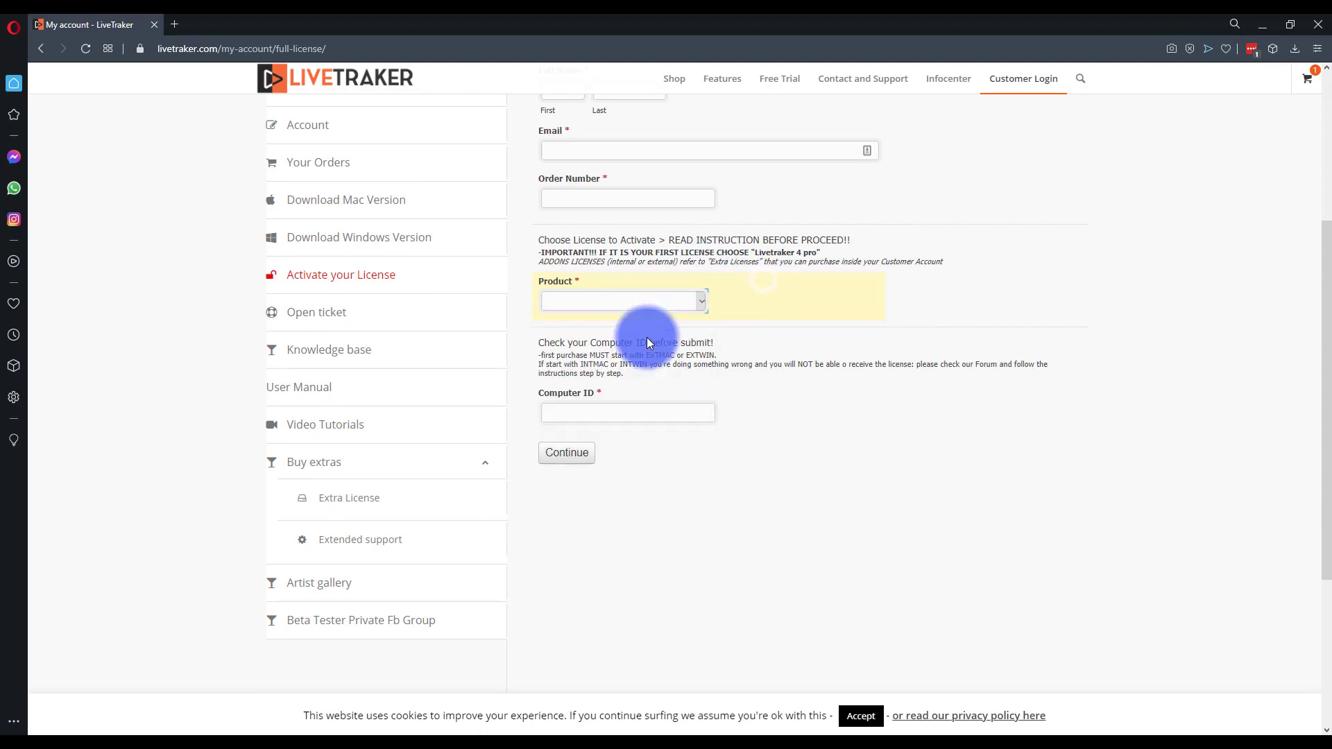
left_click(630, 406)
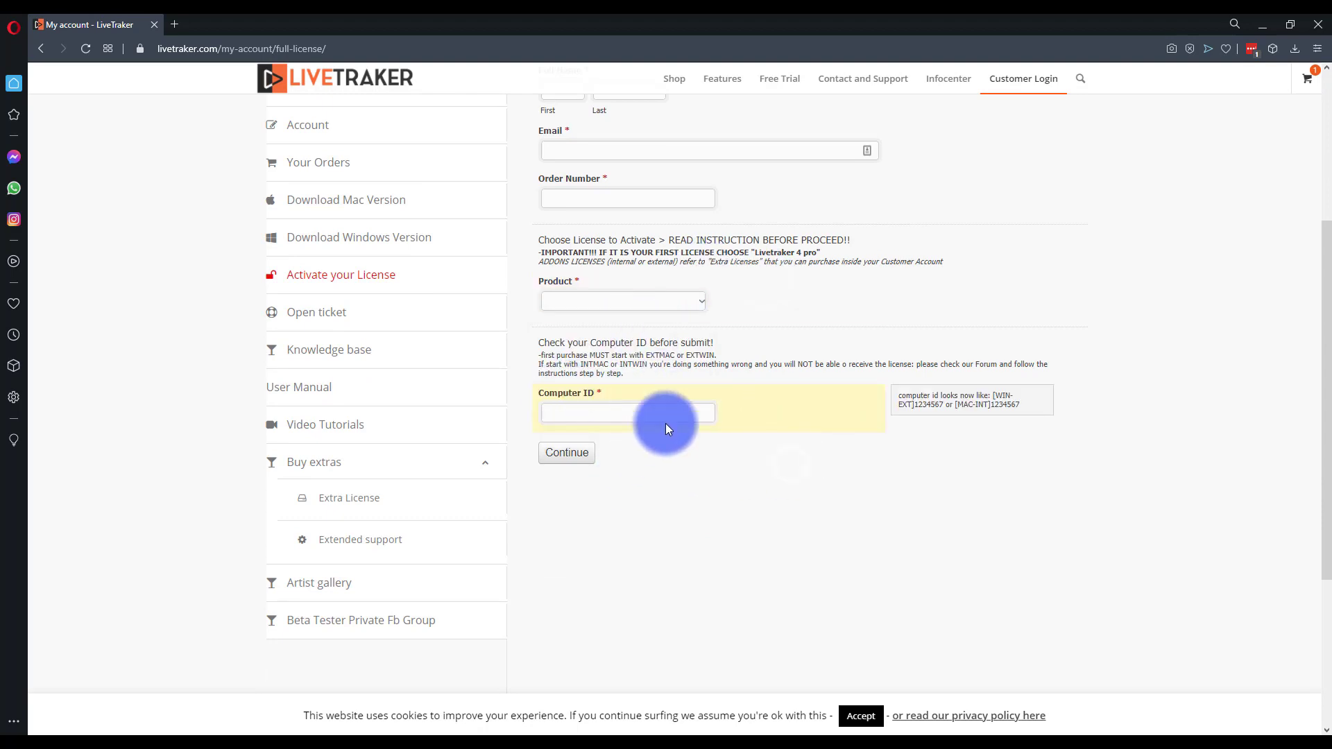
scroll(760, 344, "up", 4)
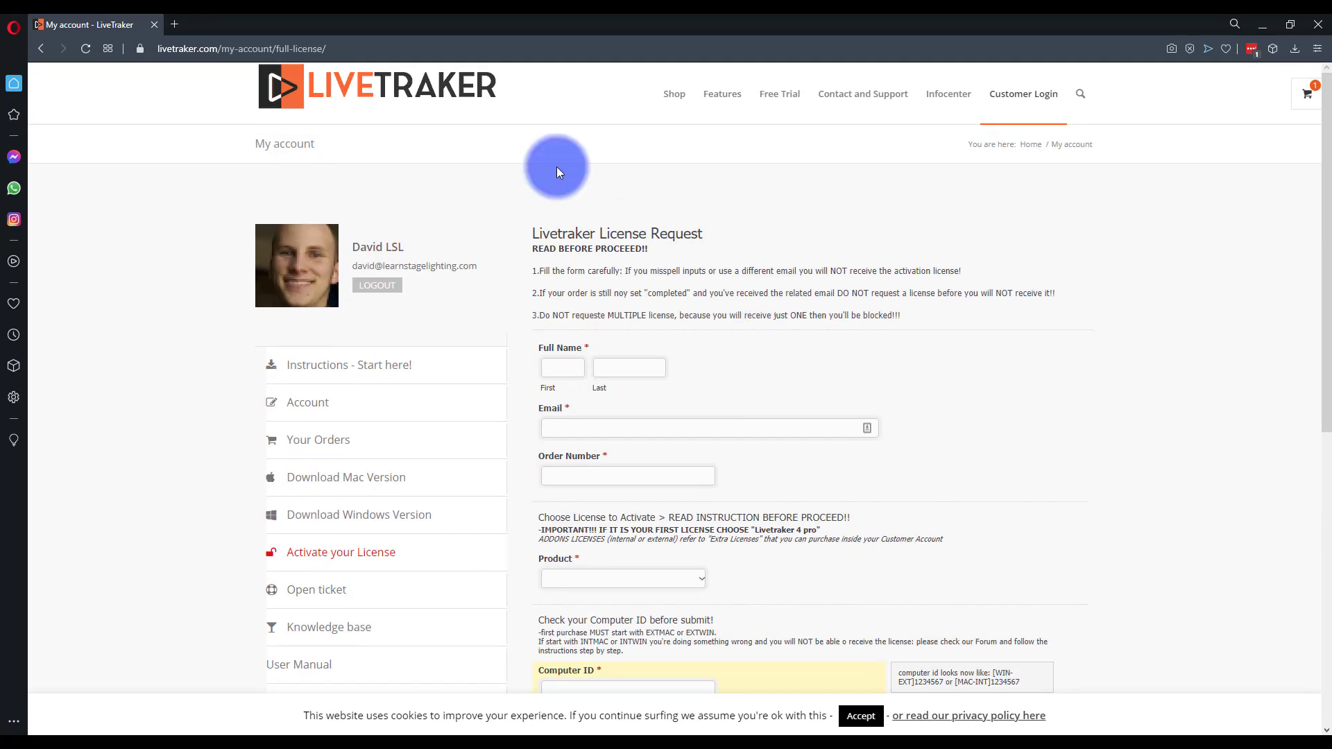
Back in LiveTraker, start browsing for a .key licence file, then cancel
left_click(154, 24)
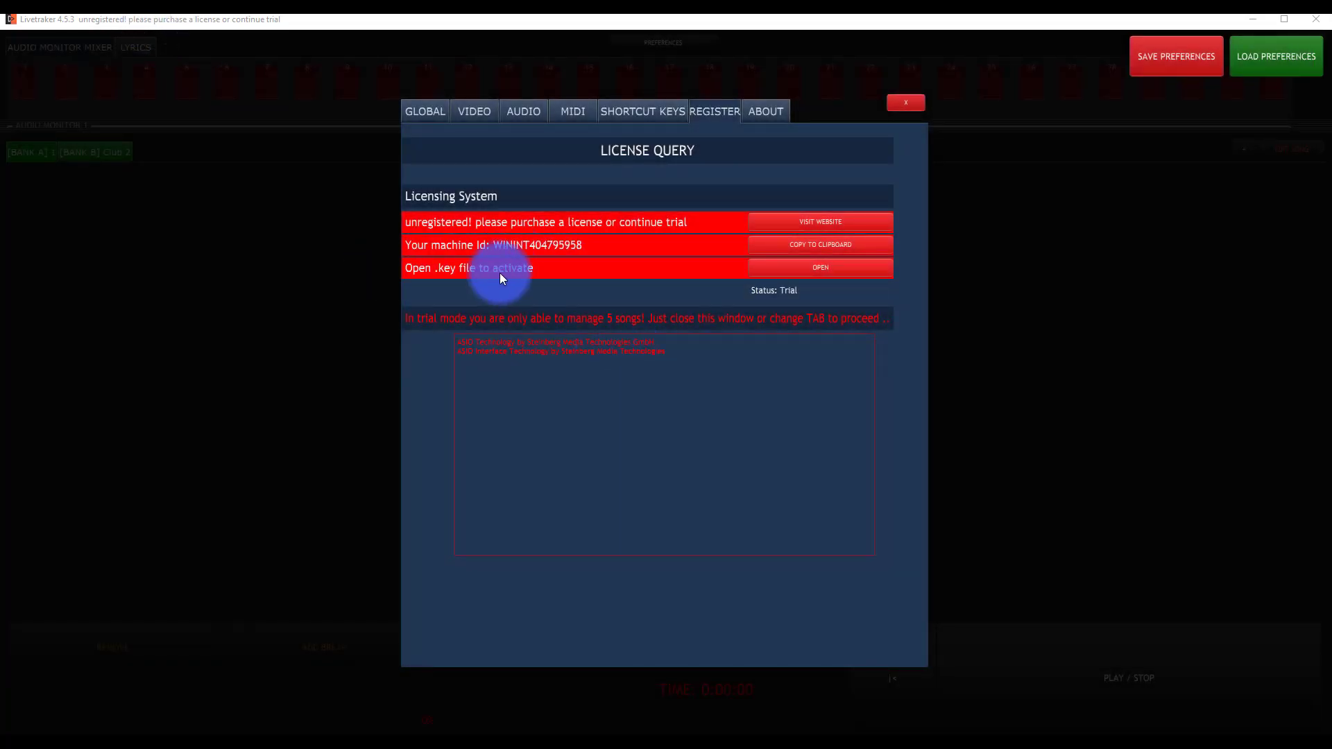
left_click(820, 267)
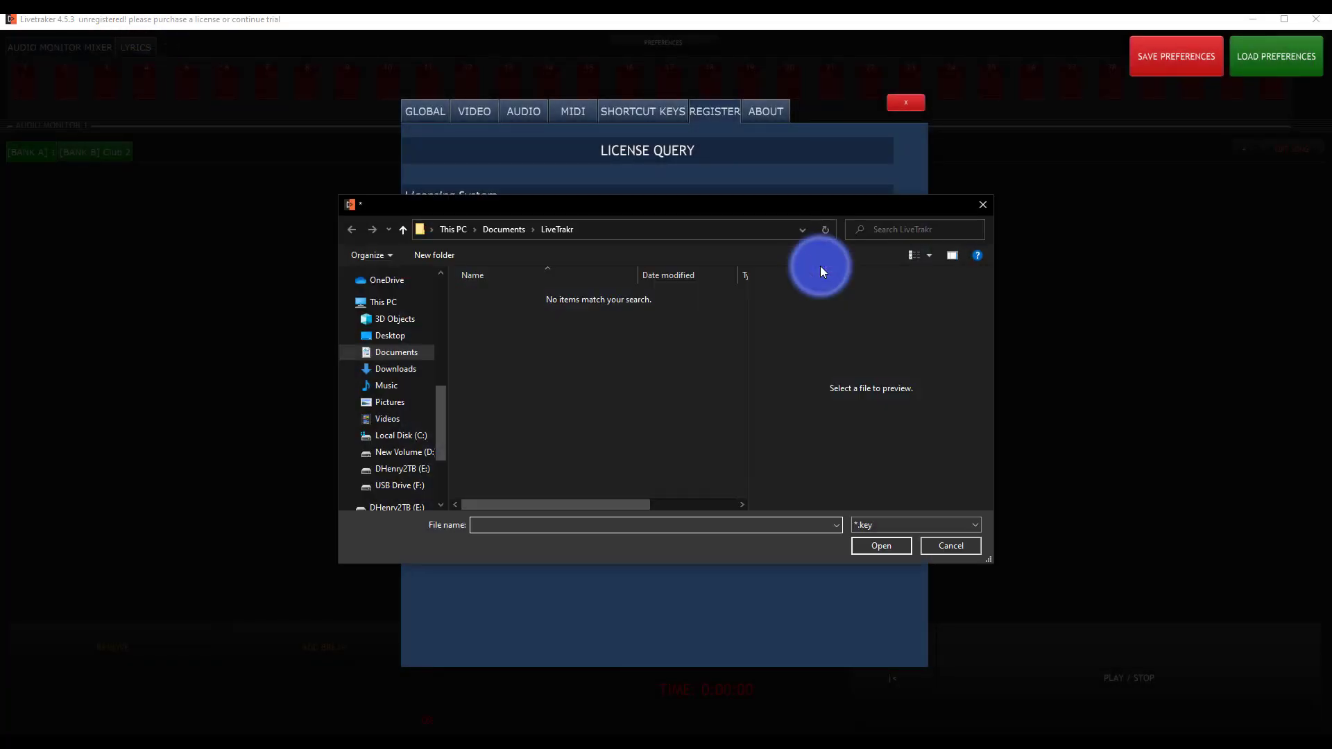
left_click(988, 210)
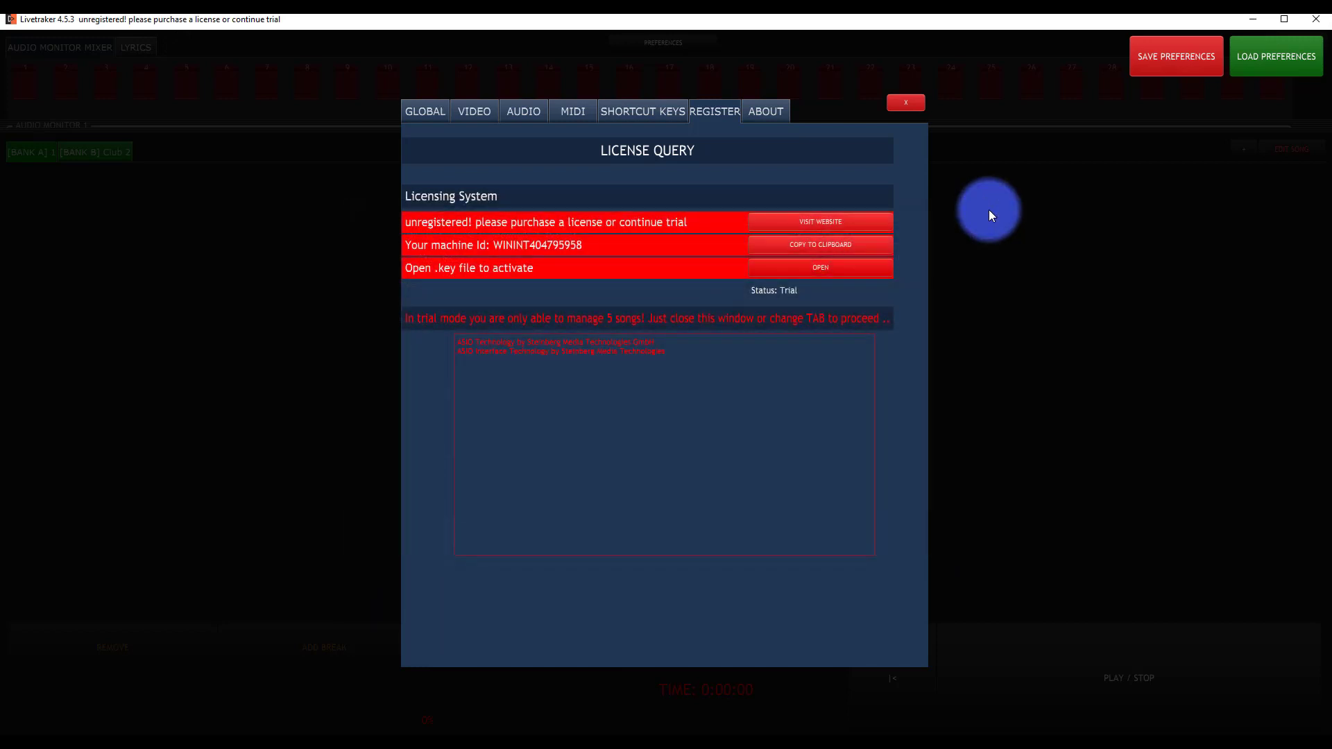
Close Preferences and quit LiveTraker 4, confirming the close prompt
left_click(906, 104)
left_click(1317, 19)
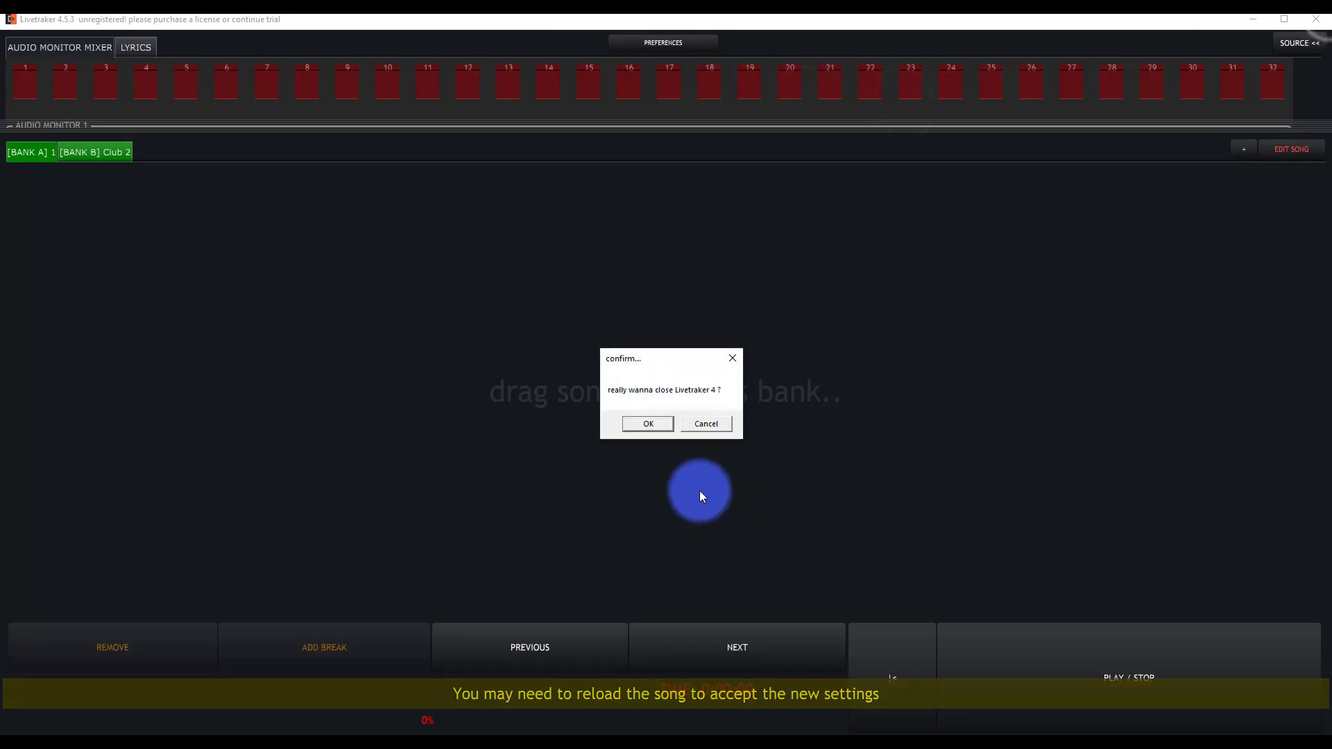
left_click(648, 424)
Relaunch LiveTraker 4 from the Start menu and open its Preferences on the Global tab
left_click(17, 725)
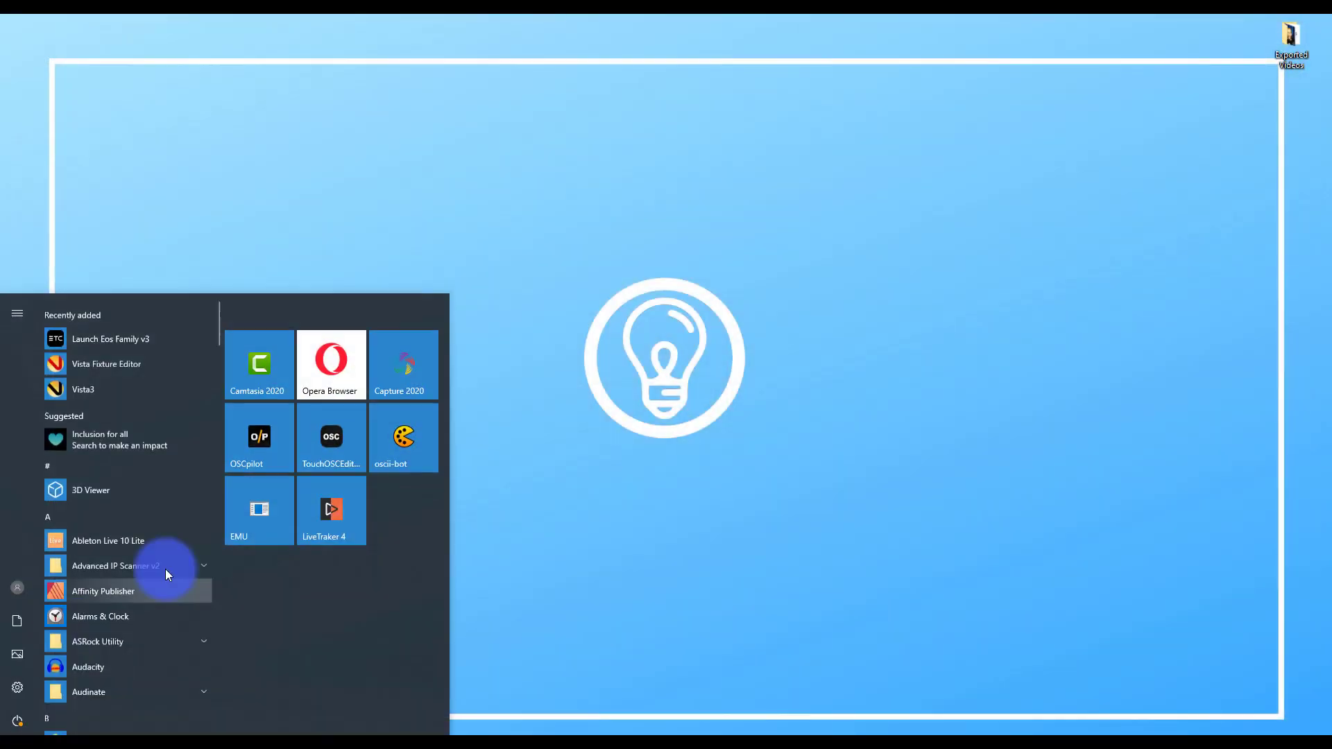
left_click(324, 510)
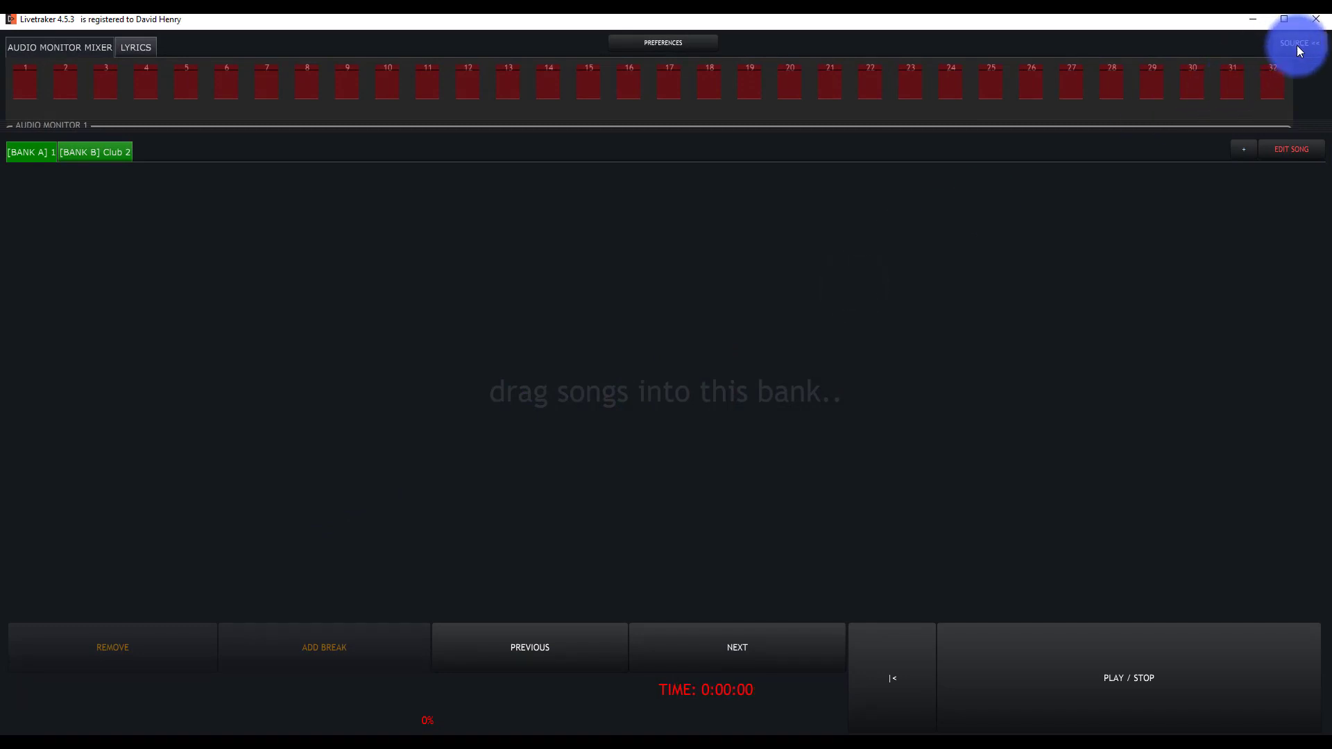
left_click(678, 45)
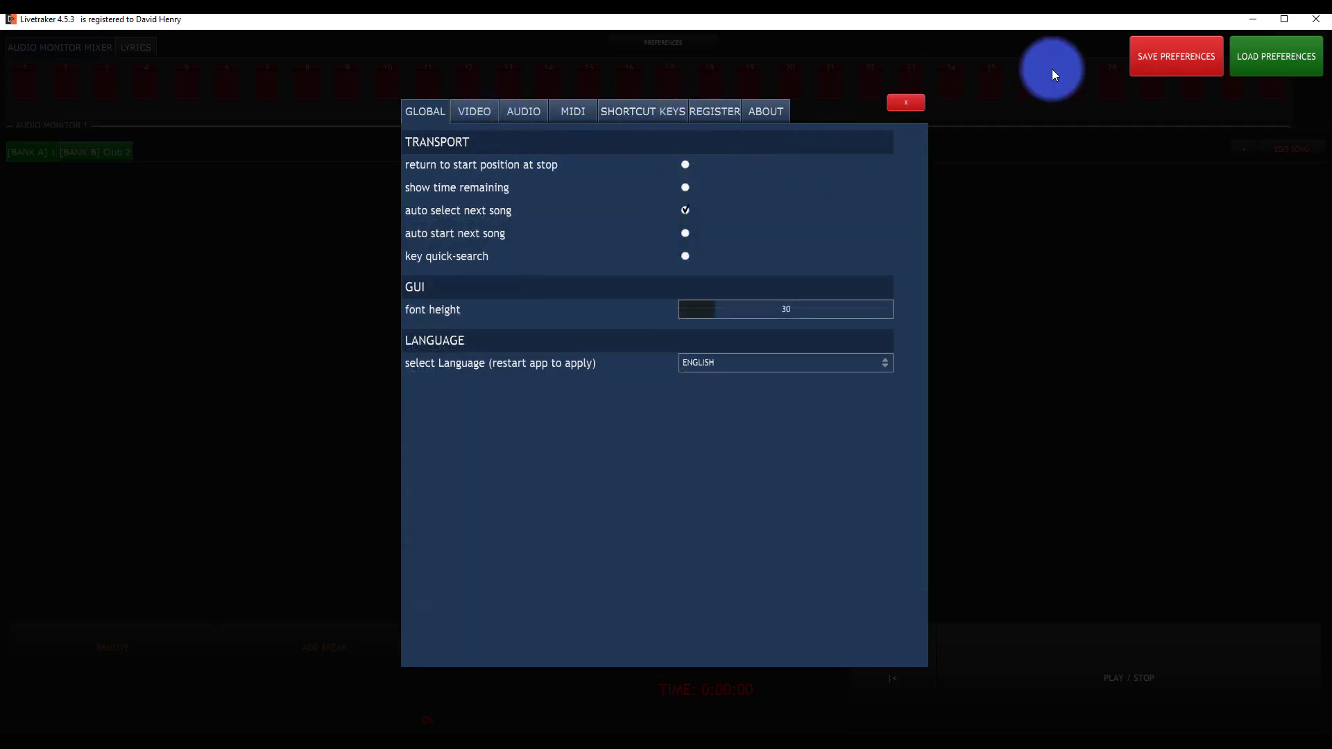
Open the Save Preferences File dialog to reveal Documents\LiveTrakr containing prefs.xml
left_click(1180, 52)
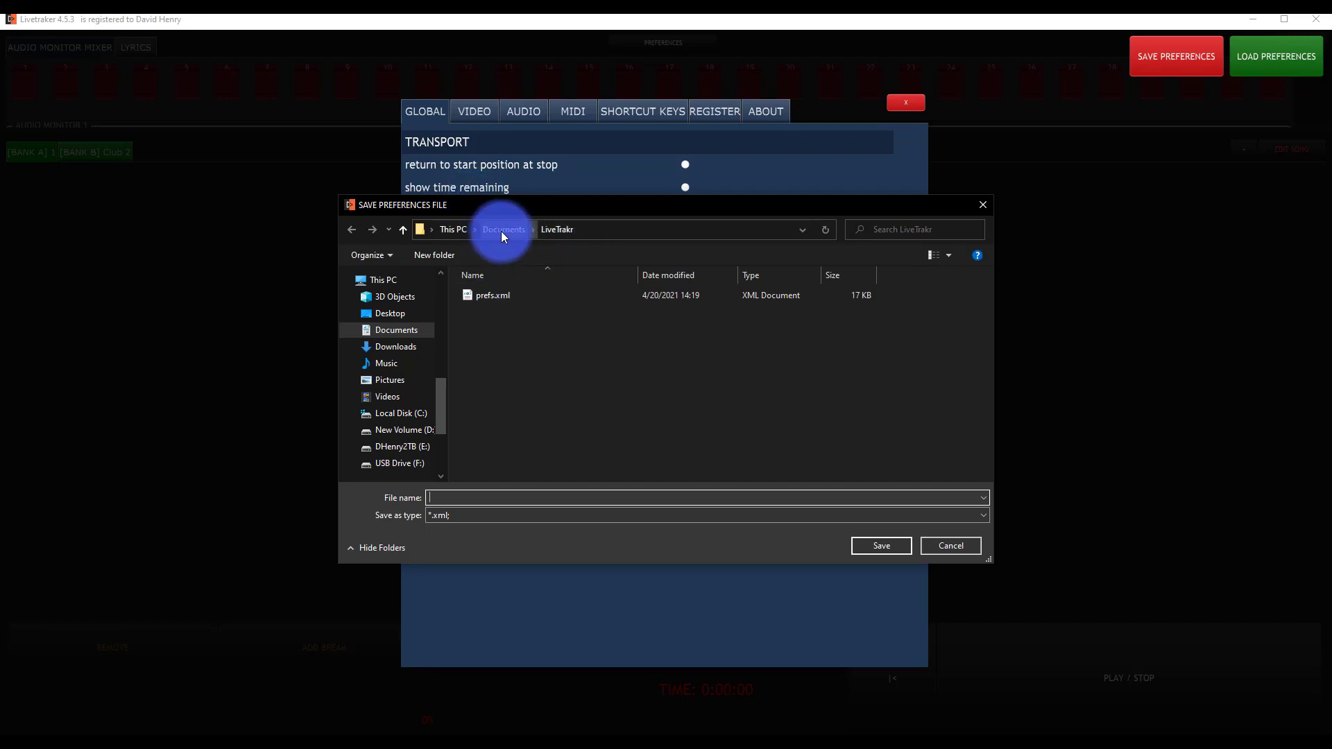
scroll(395, 409, "down", 2)
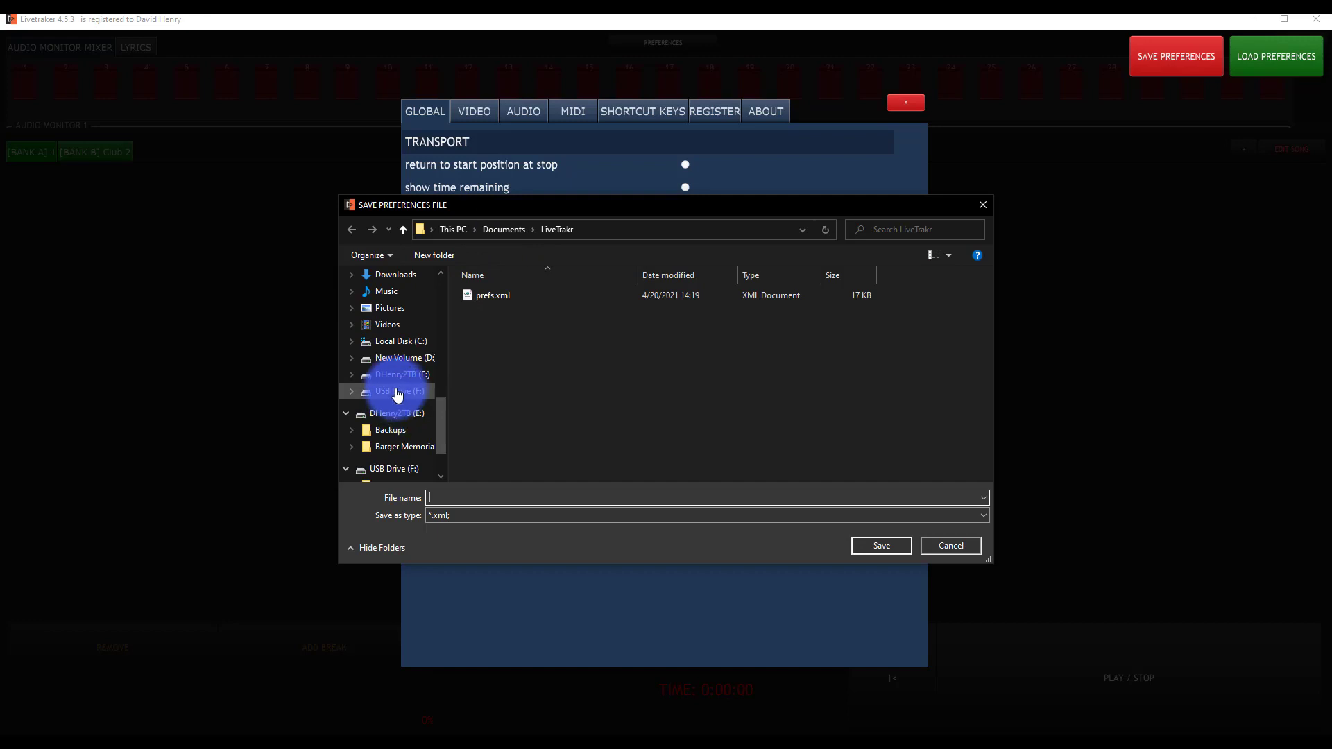
left_click(395, 391)
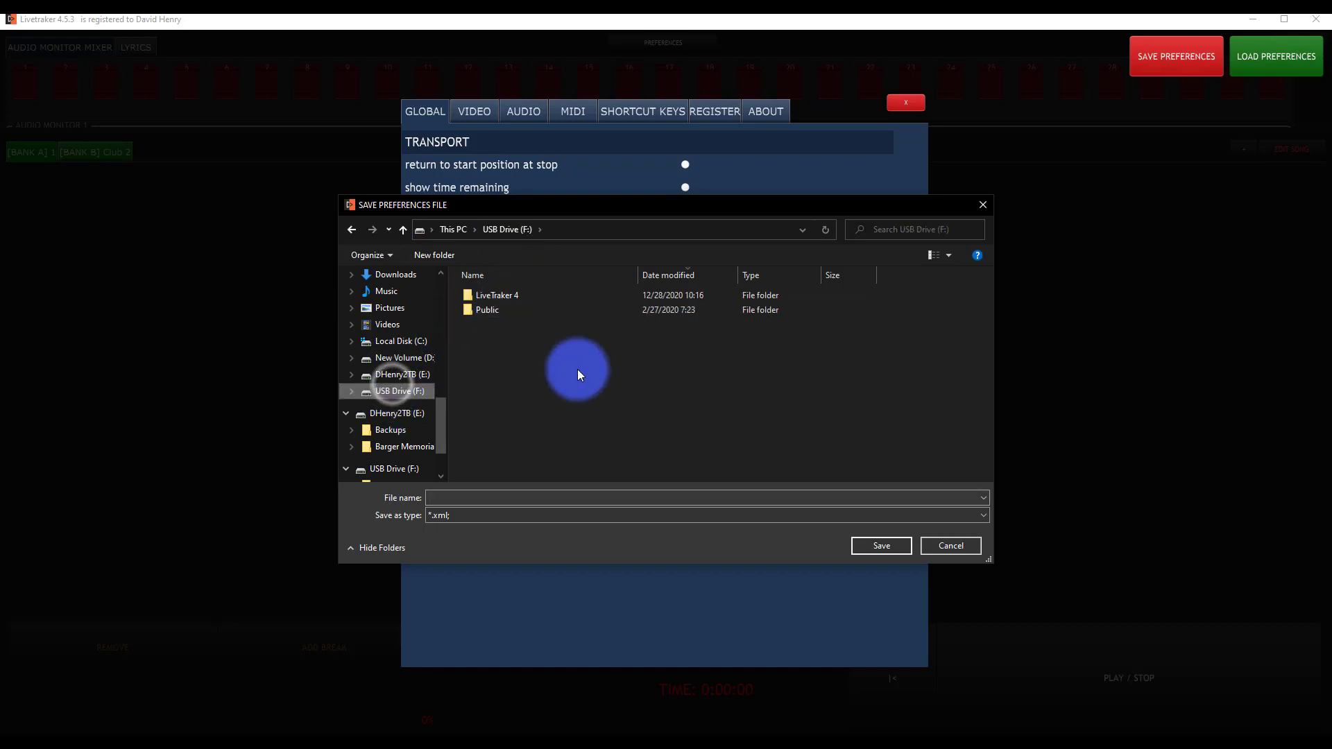
left_click(528, 333)
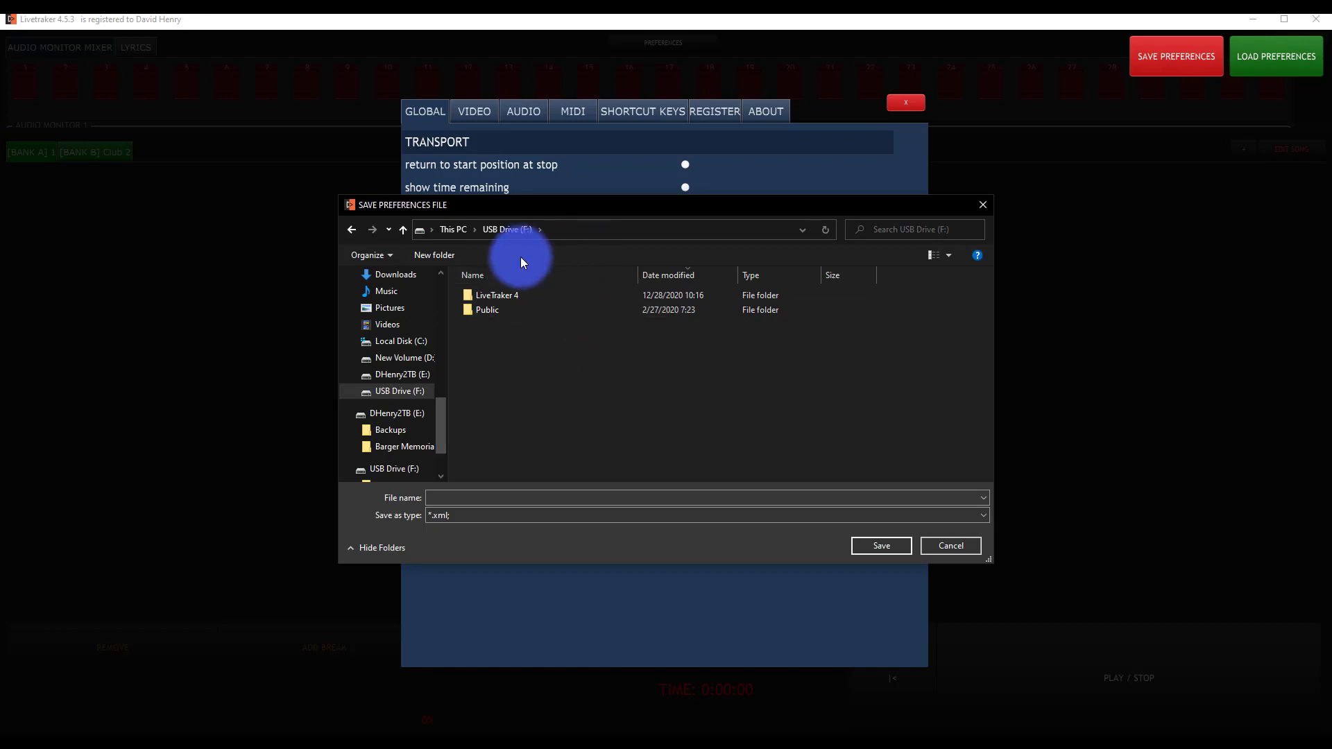
left_click(352, 230)
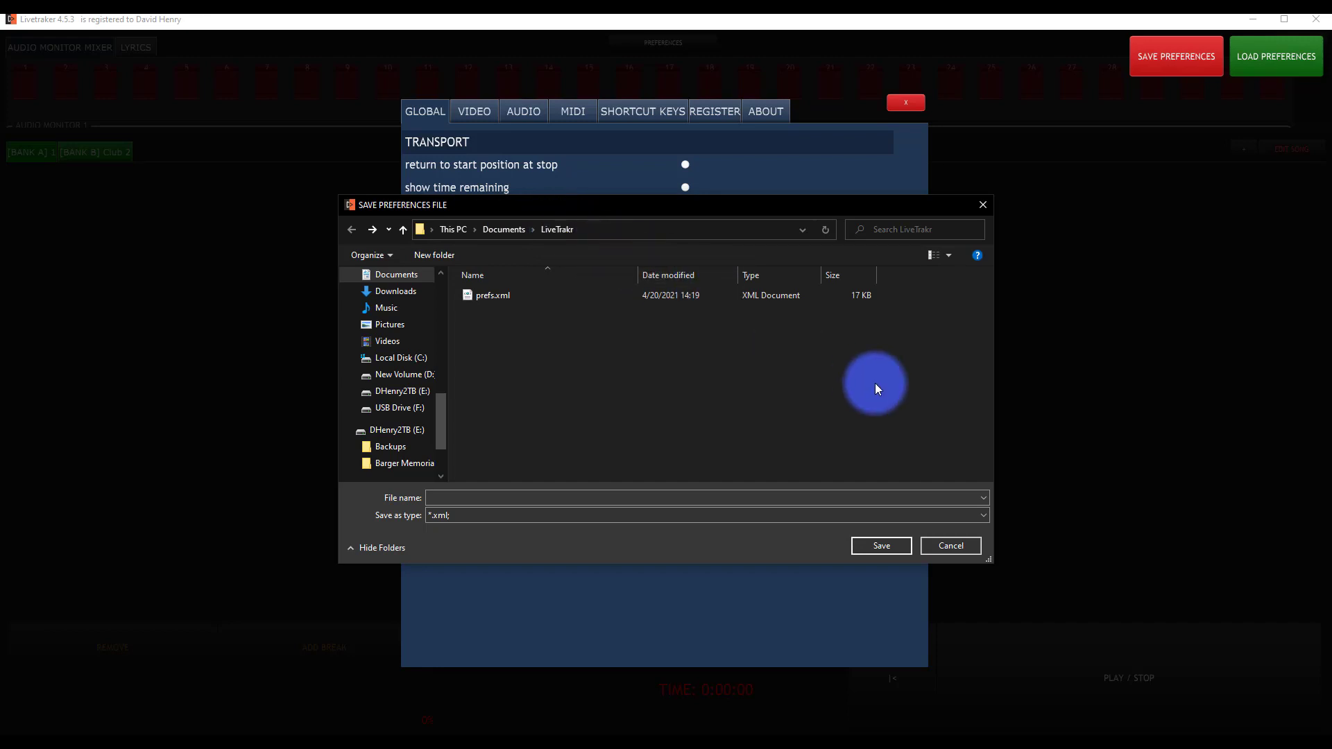
left_click(949, 545)
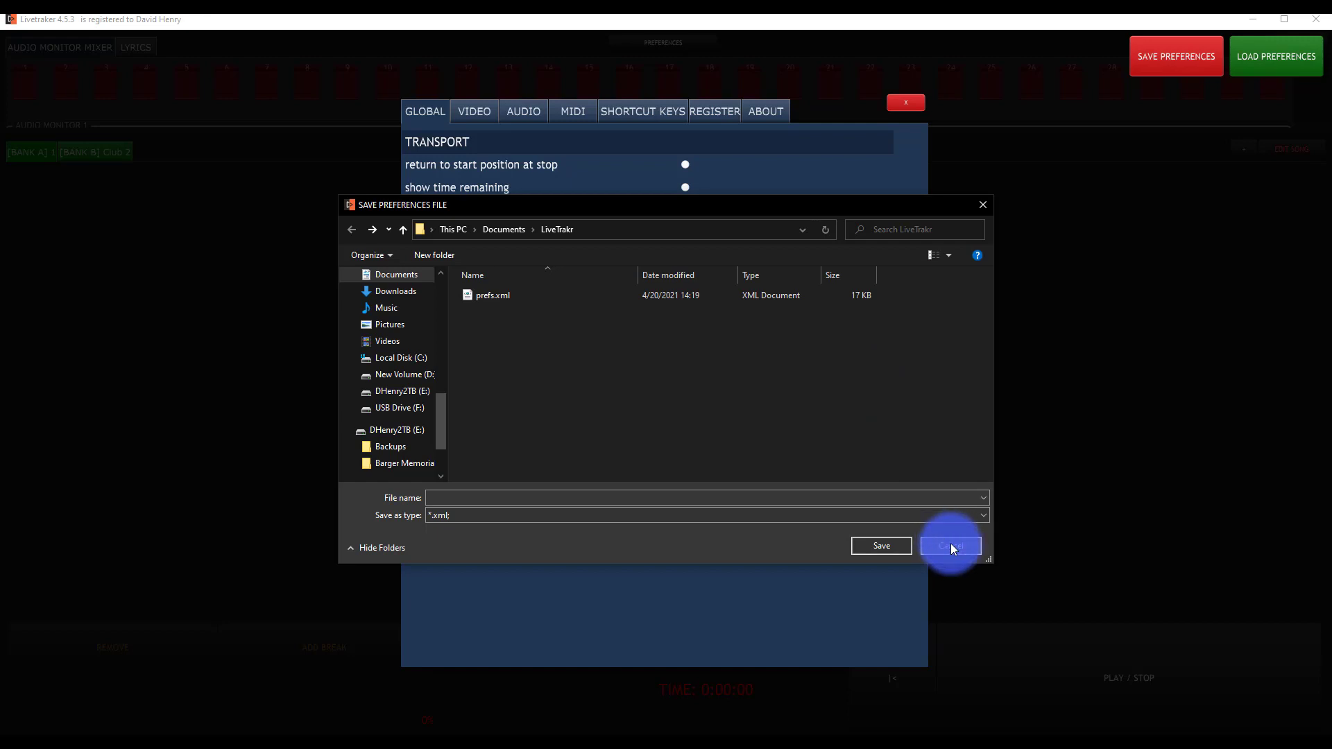
Cancel the preferences save, keep the language as ENGLISH, and close the Preferences panel
left_click(950, 546)
left_click(845, 477)
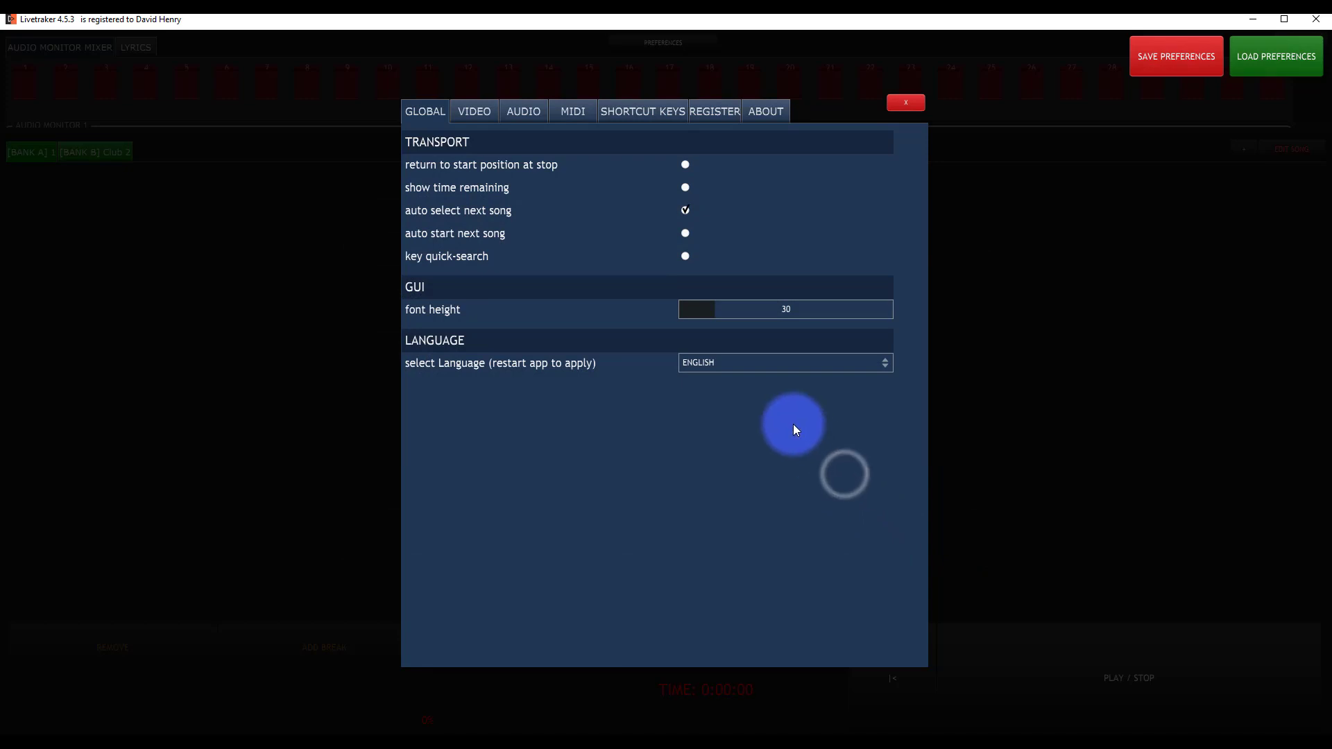
left_click(734, 366)
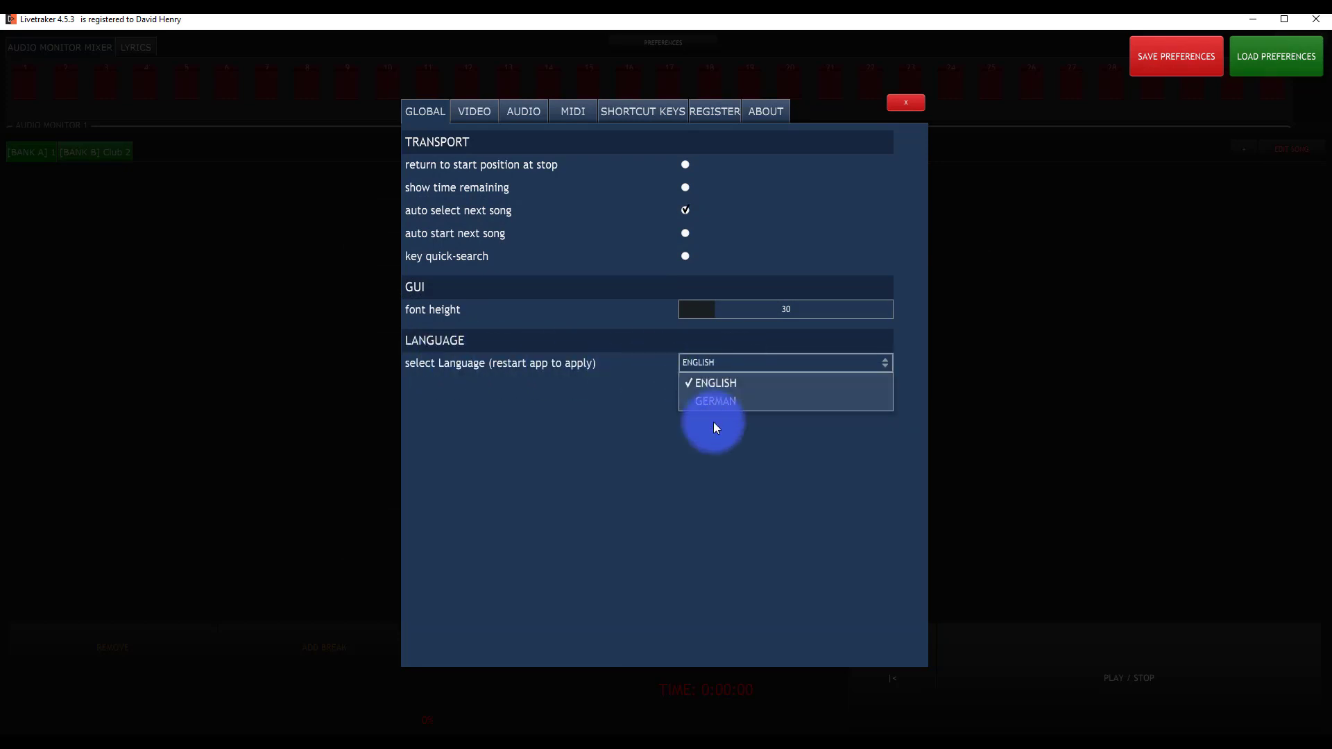
left_click(534, 360)
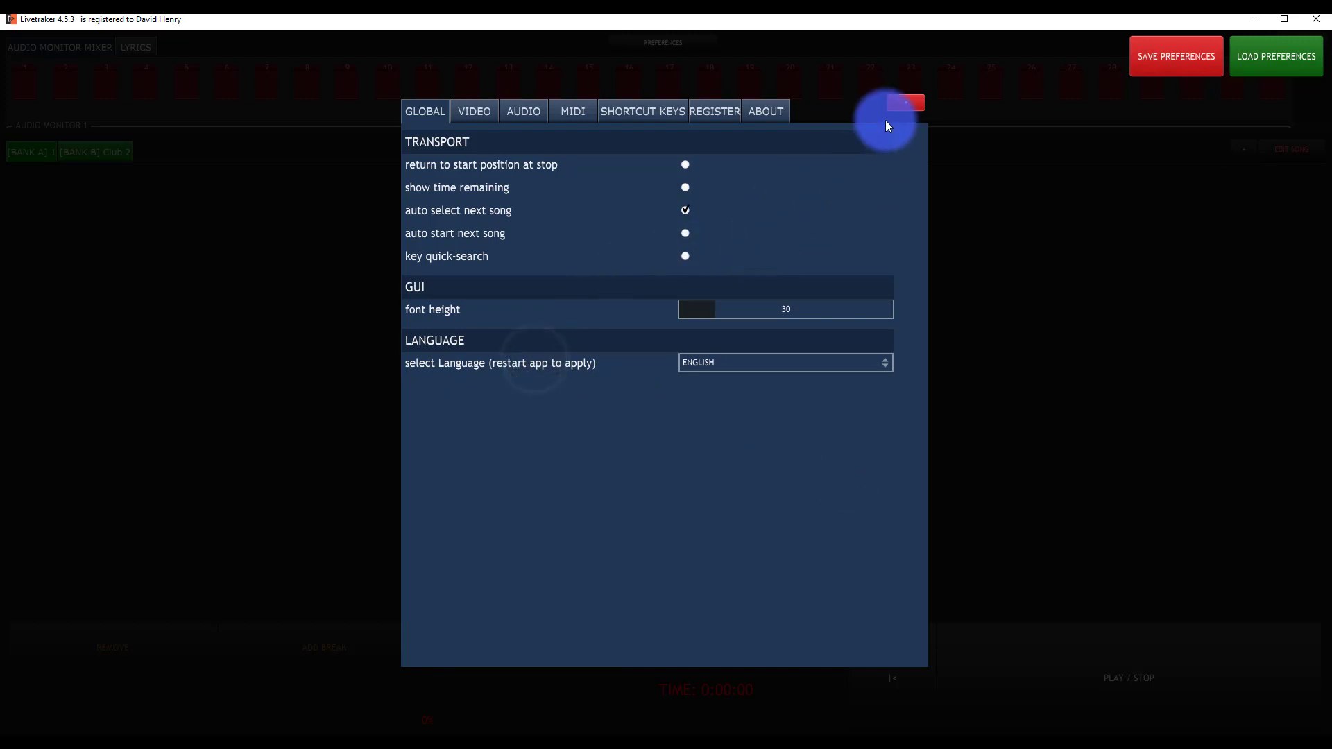
left_click(921, 102)
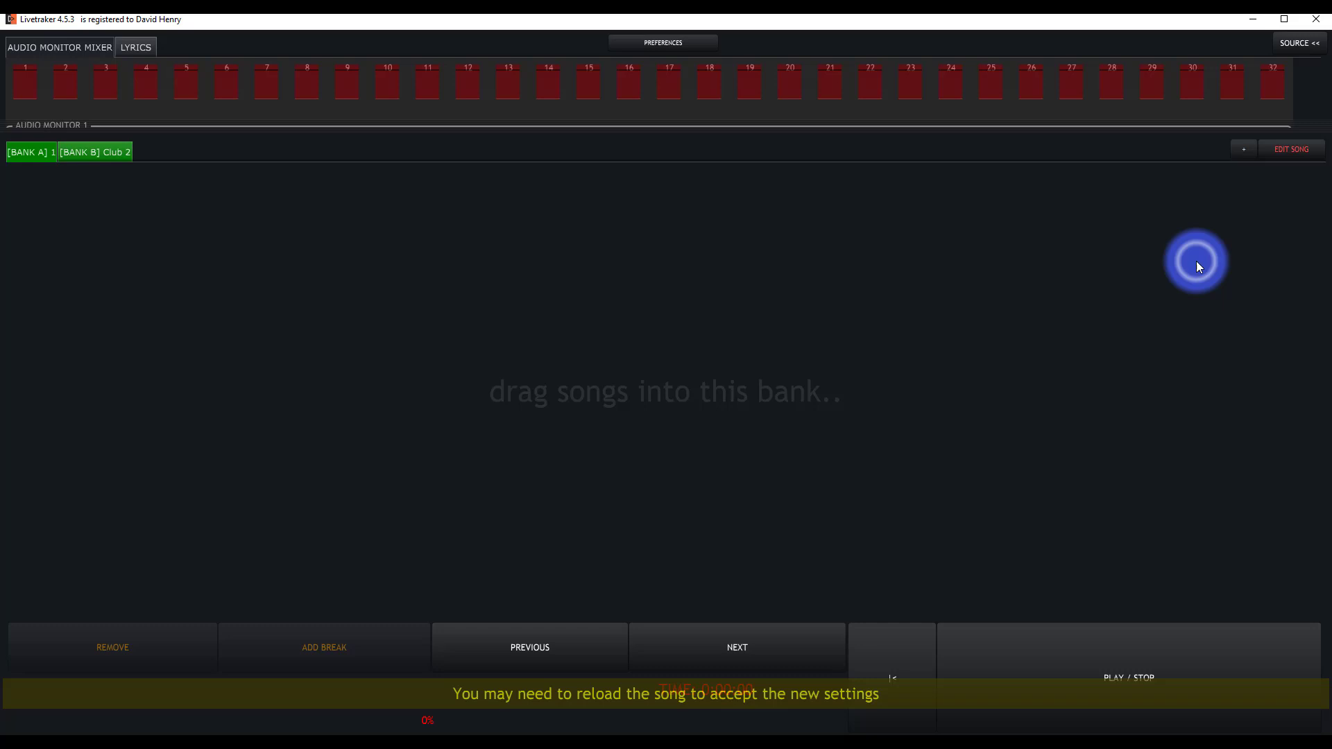